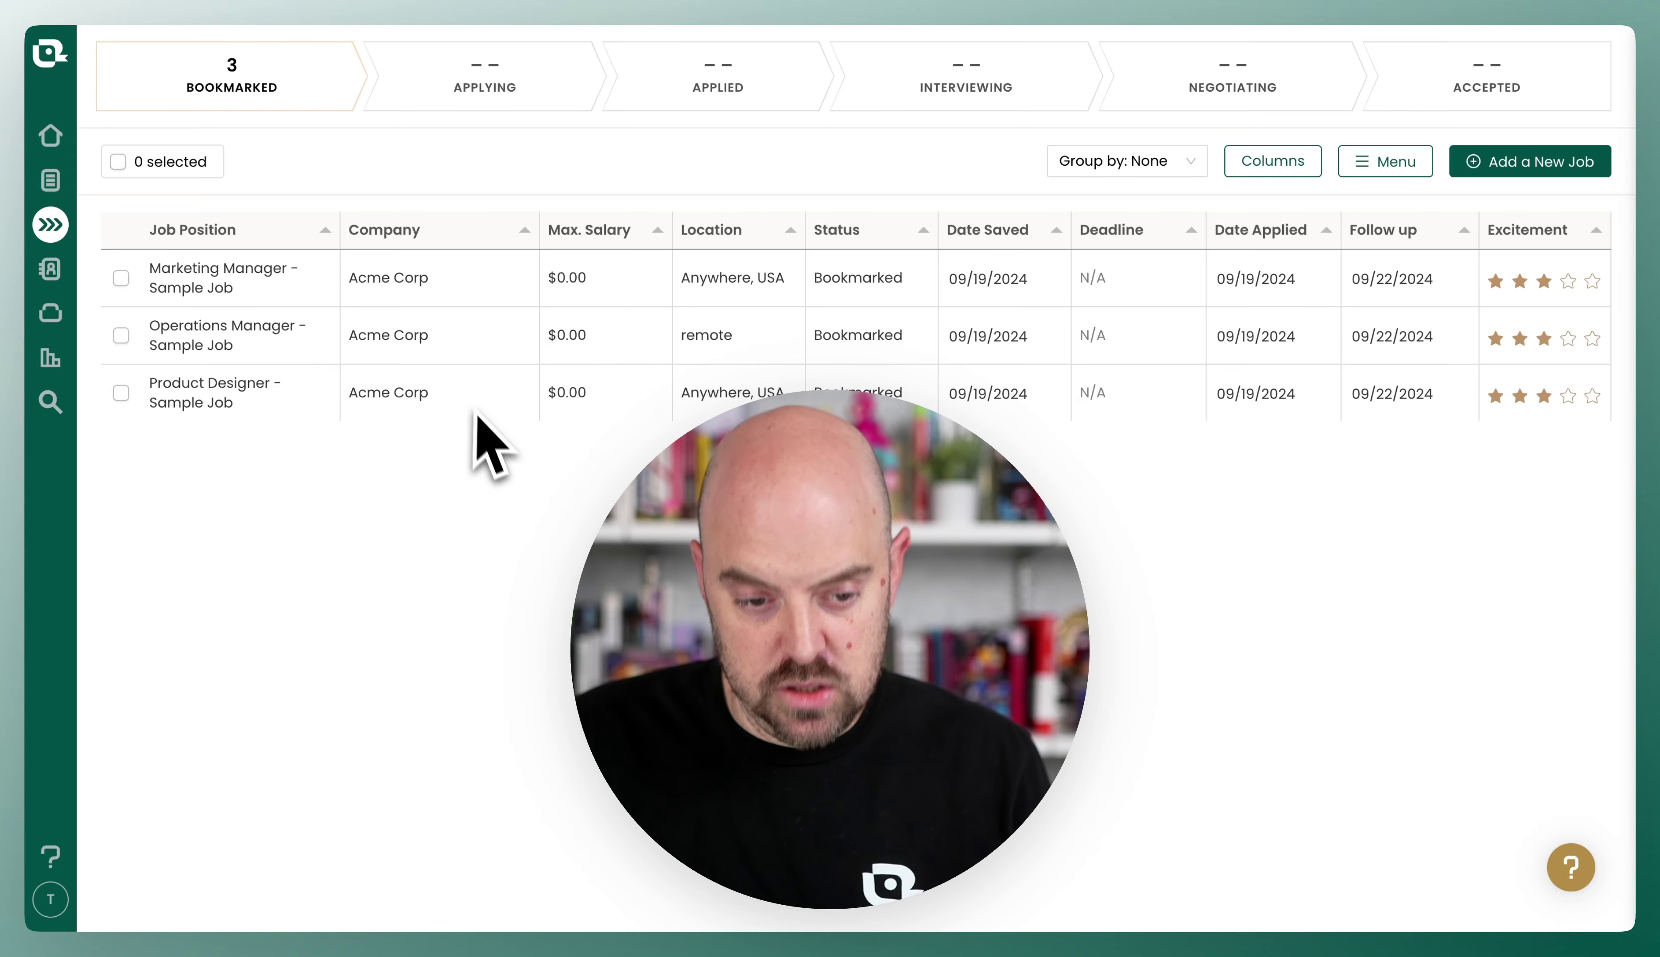
View the home dashboard, return to the job tracker, and set the Marketing Manager sample job's status to Applying.
{"action": "left_click", "coordinate": [50, 135]}
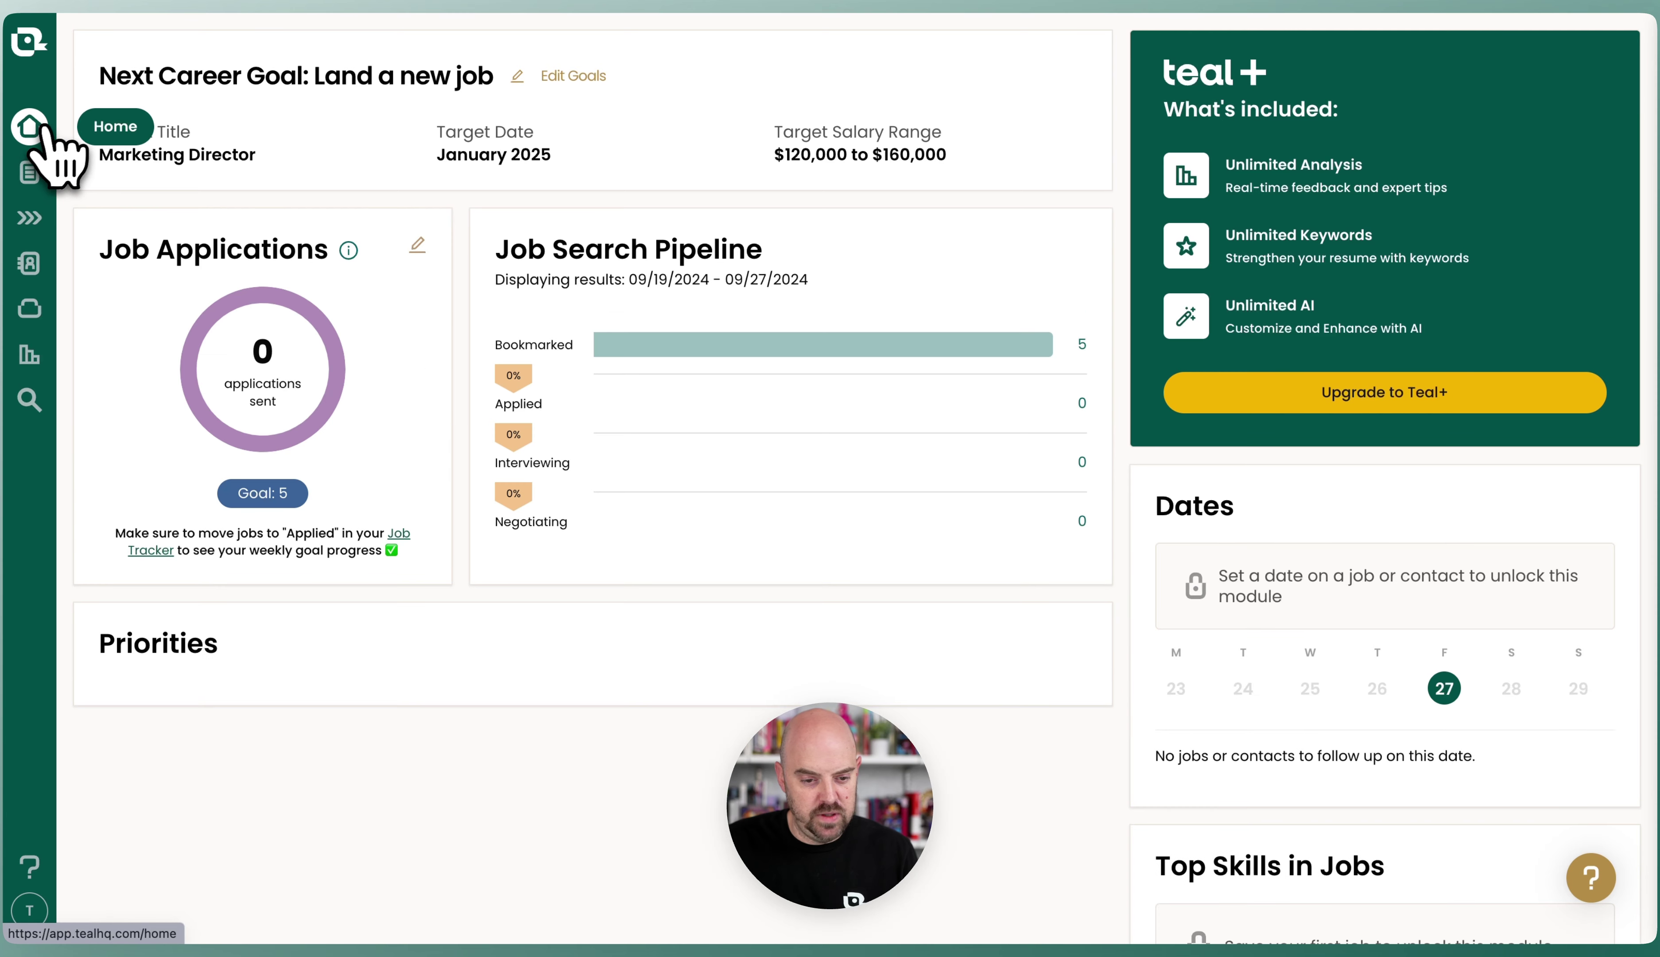
{"action": "left_click", "coordinate": [29, 218]}
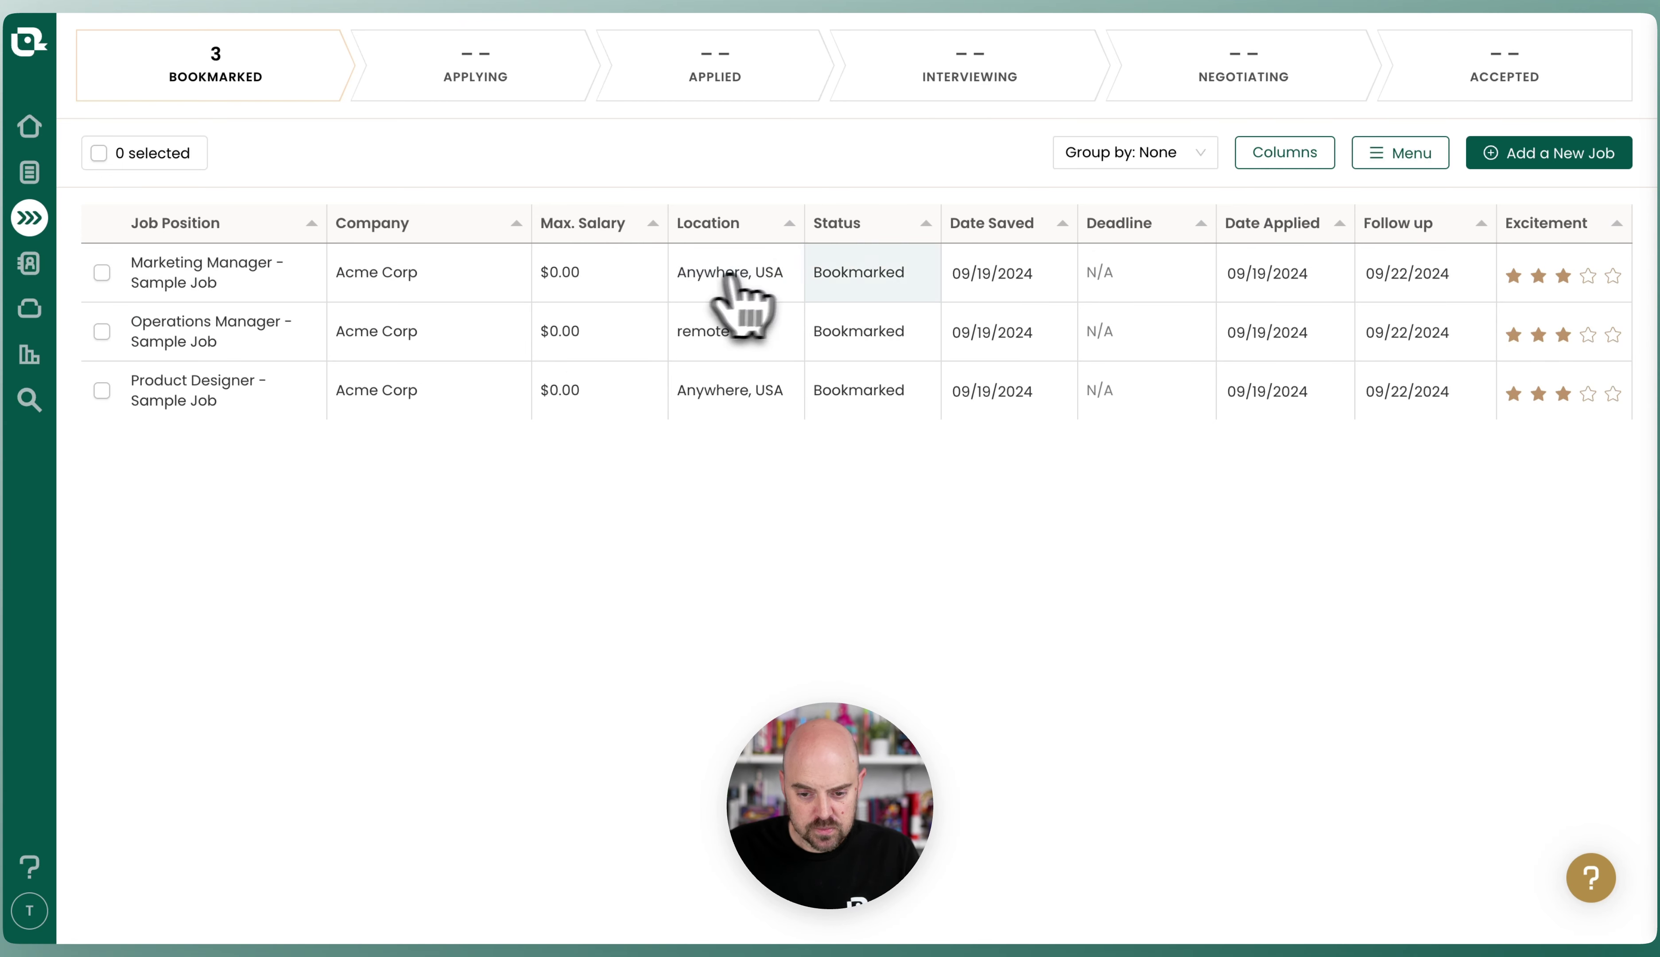
{"action": "left_click", "coordinate": [870, 279]}
{"action": "left_click", "coordinate": [863, 352]}
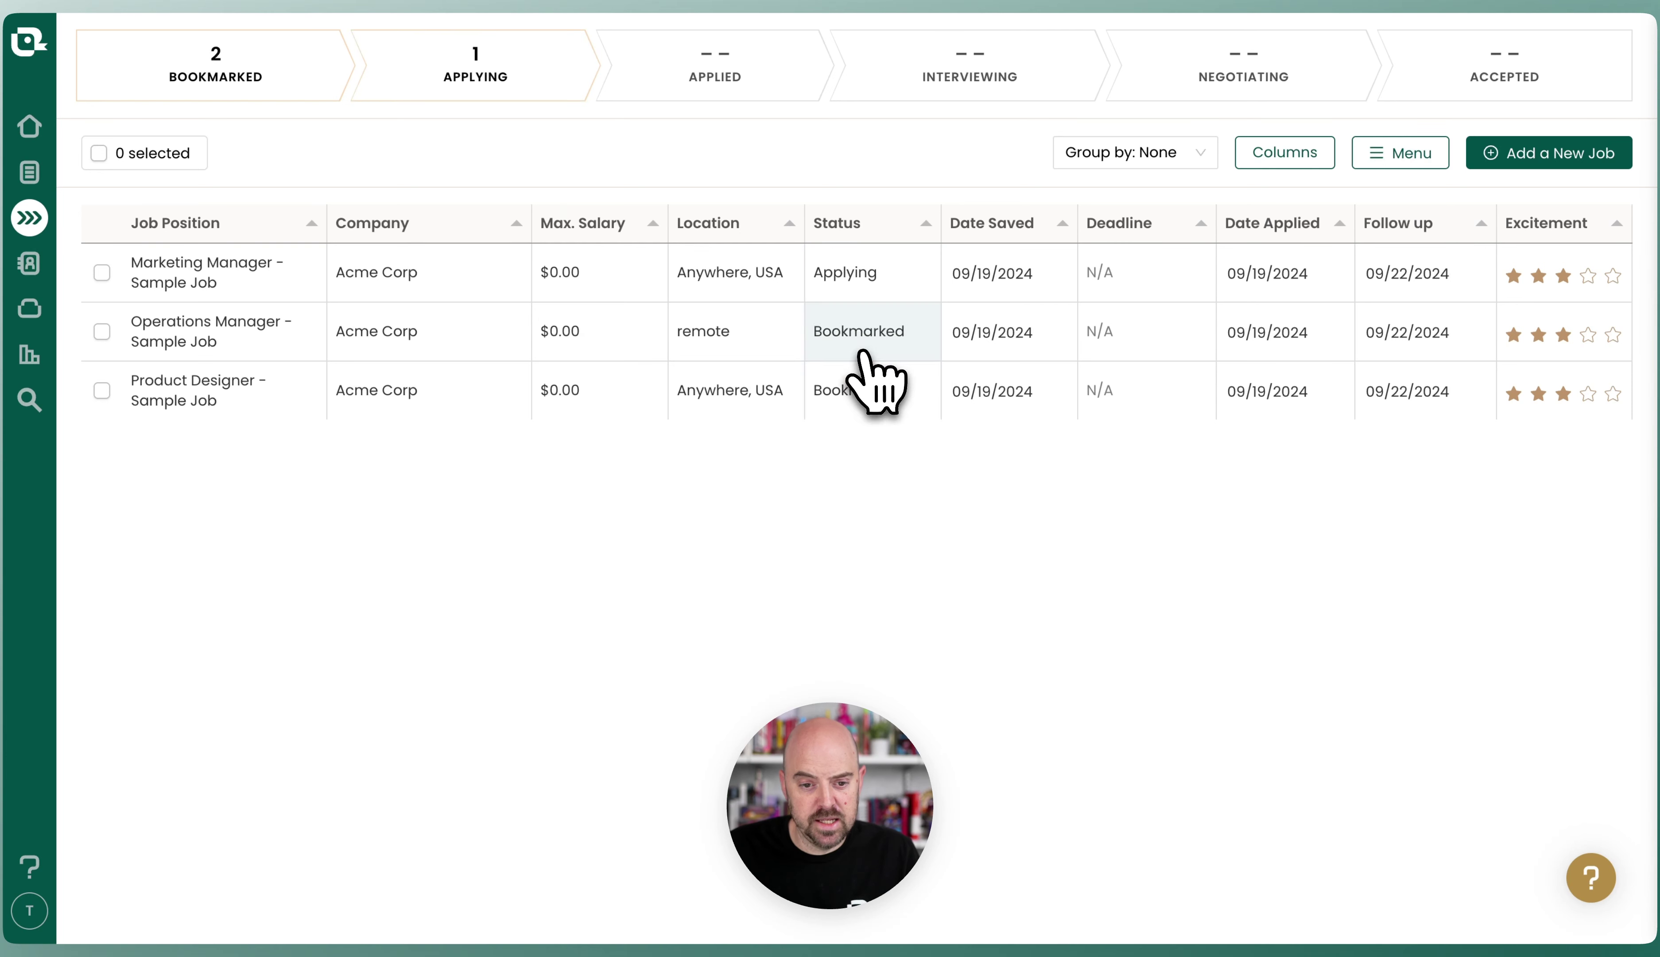
Filter the job list by the Applying stage and clear the filter again.
{"action": "left_click", "coordinate": [492, 78]}
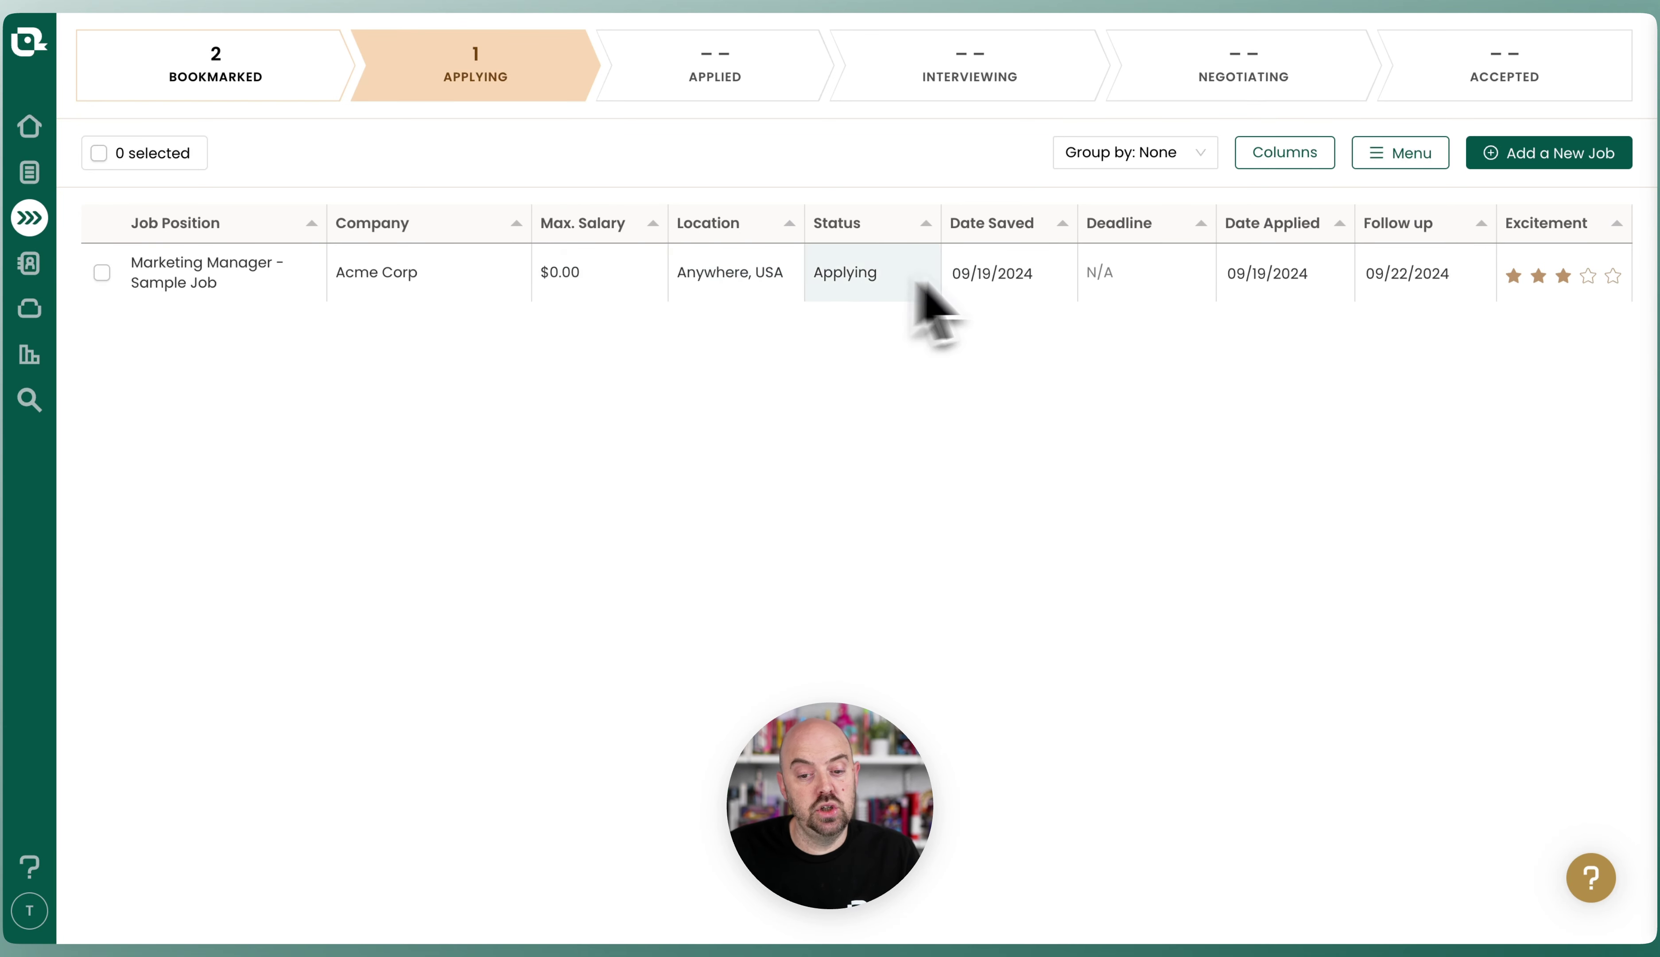
{"action": "left_click", "coordinate": [527, 86]}
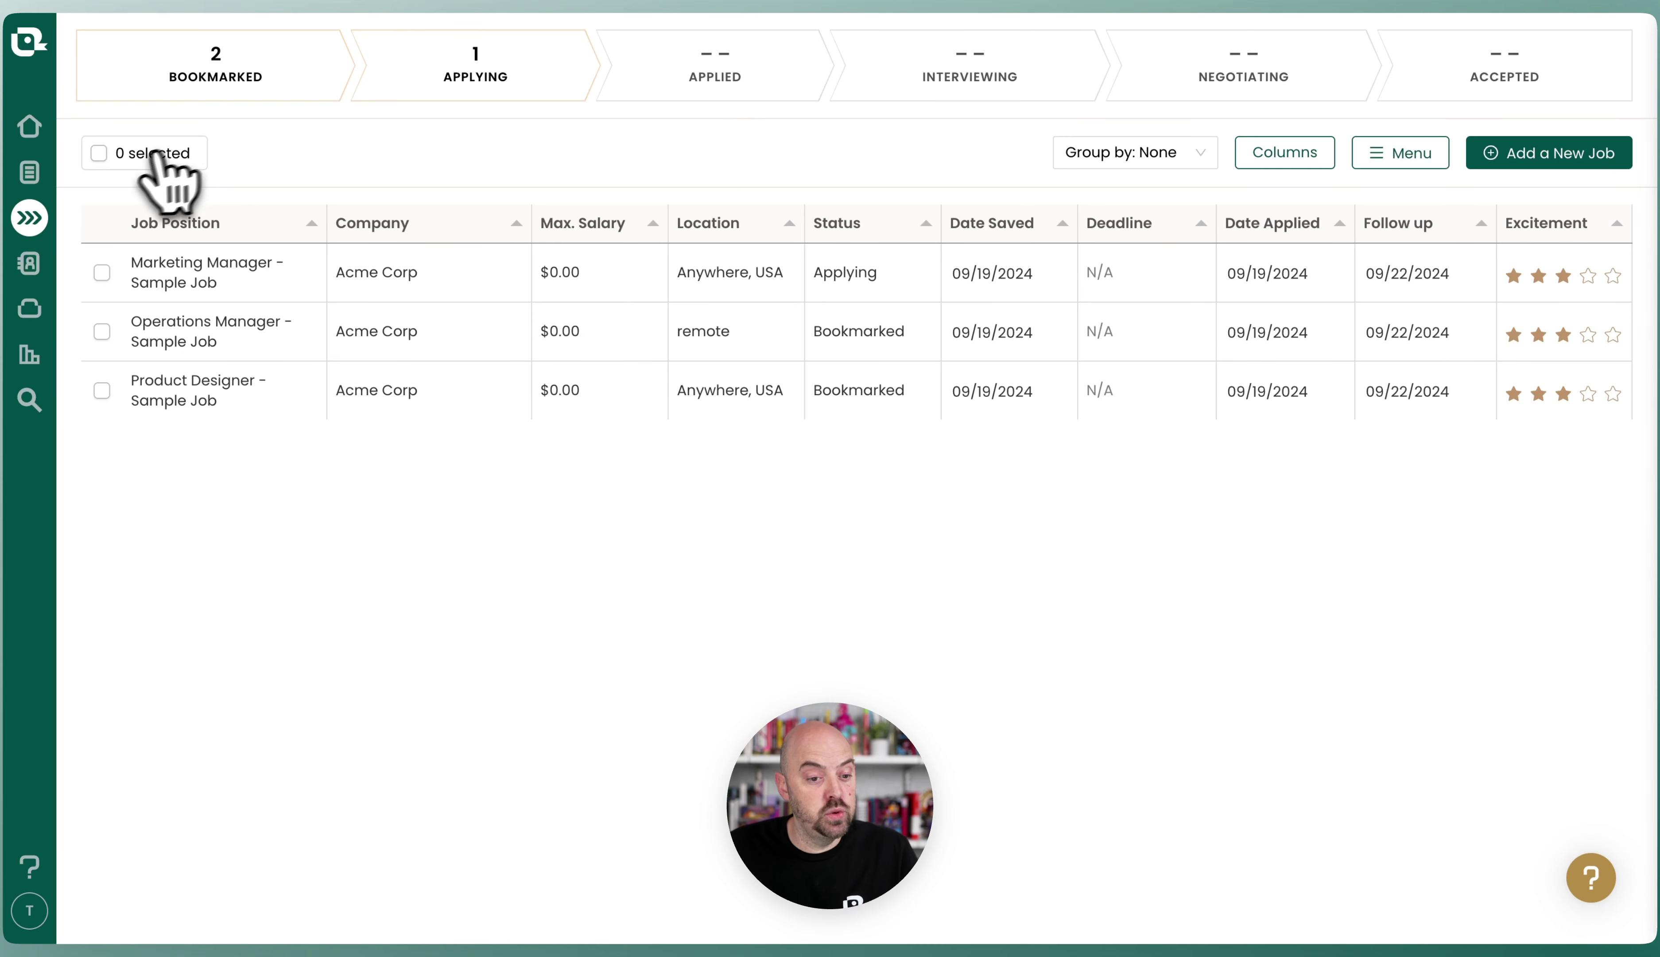
Examine the bulk status options for the selected Marketing Manager and Operations Manager jobs, and clear the selection without applying one.
{"action": "left_click", "coordinate": [99, 155]}
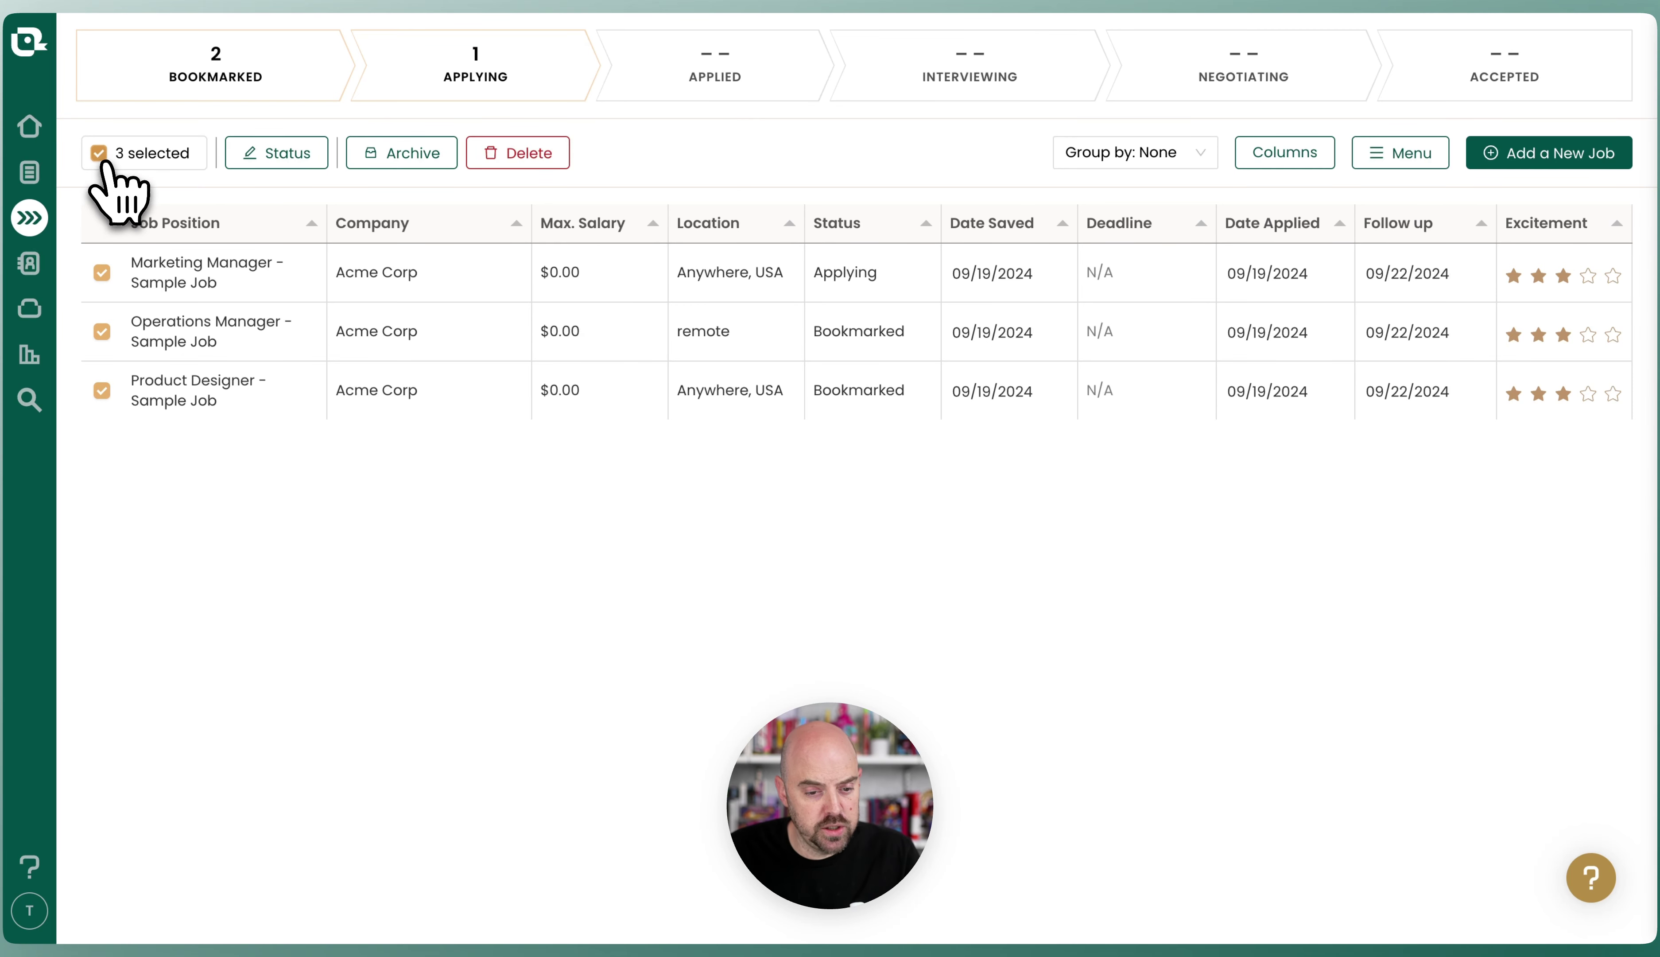
{"action": "left_click", "coordinate": [104, 157]}
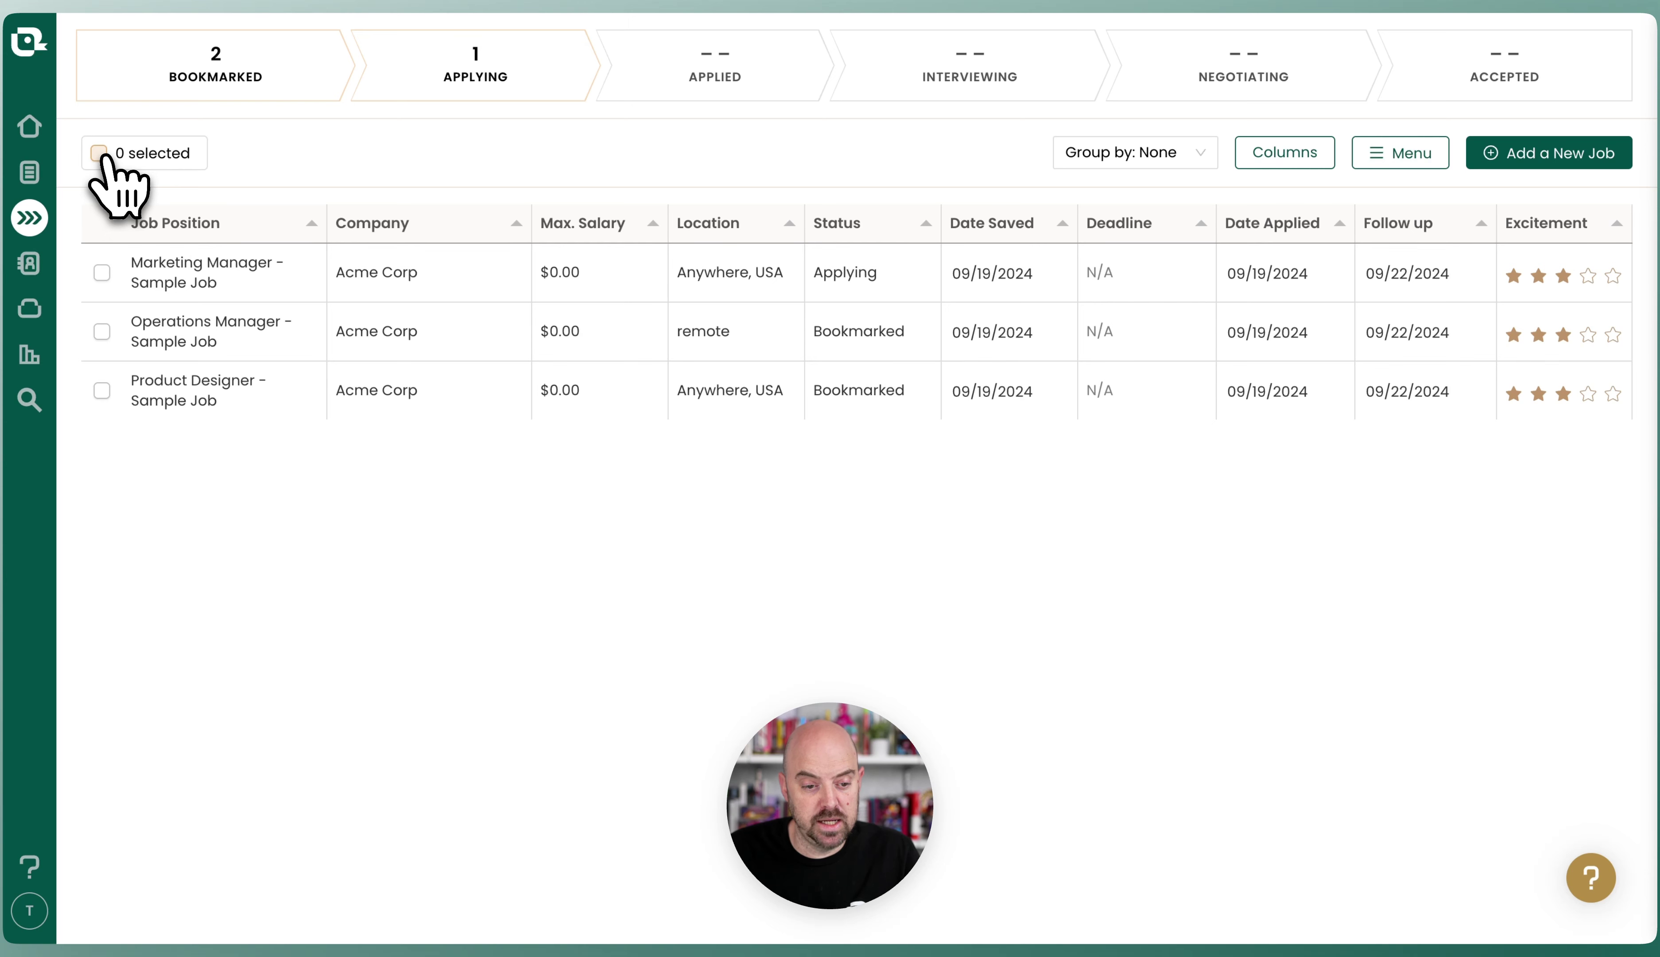
{"action": "left_click", "coordinate": [102, 272]}
{"action": "left_click", "coordinate": [101, 332]}
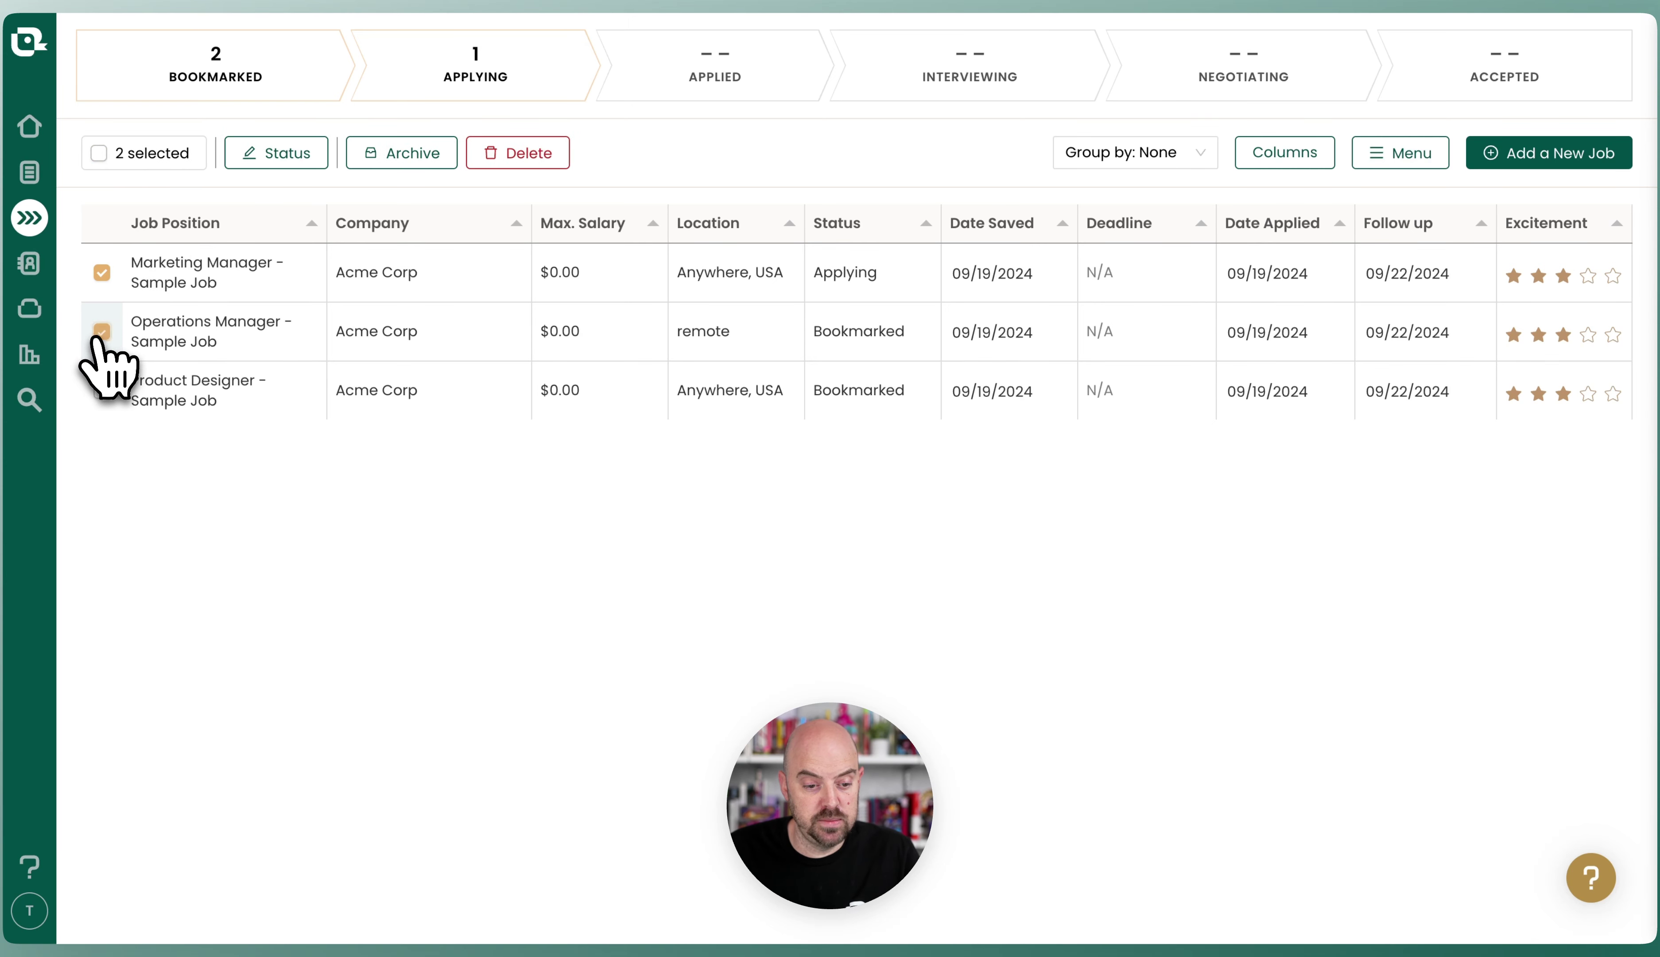
{"action": "left_click", "coordinate": [247, 153]}
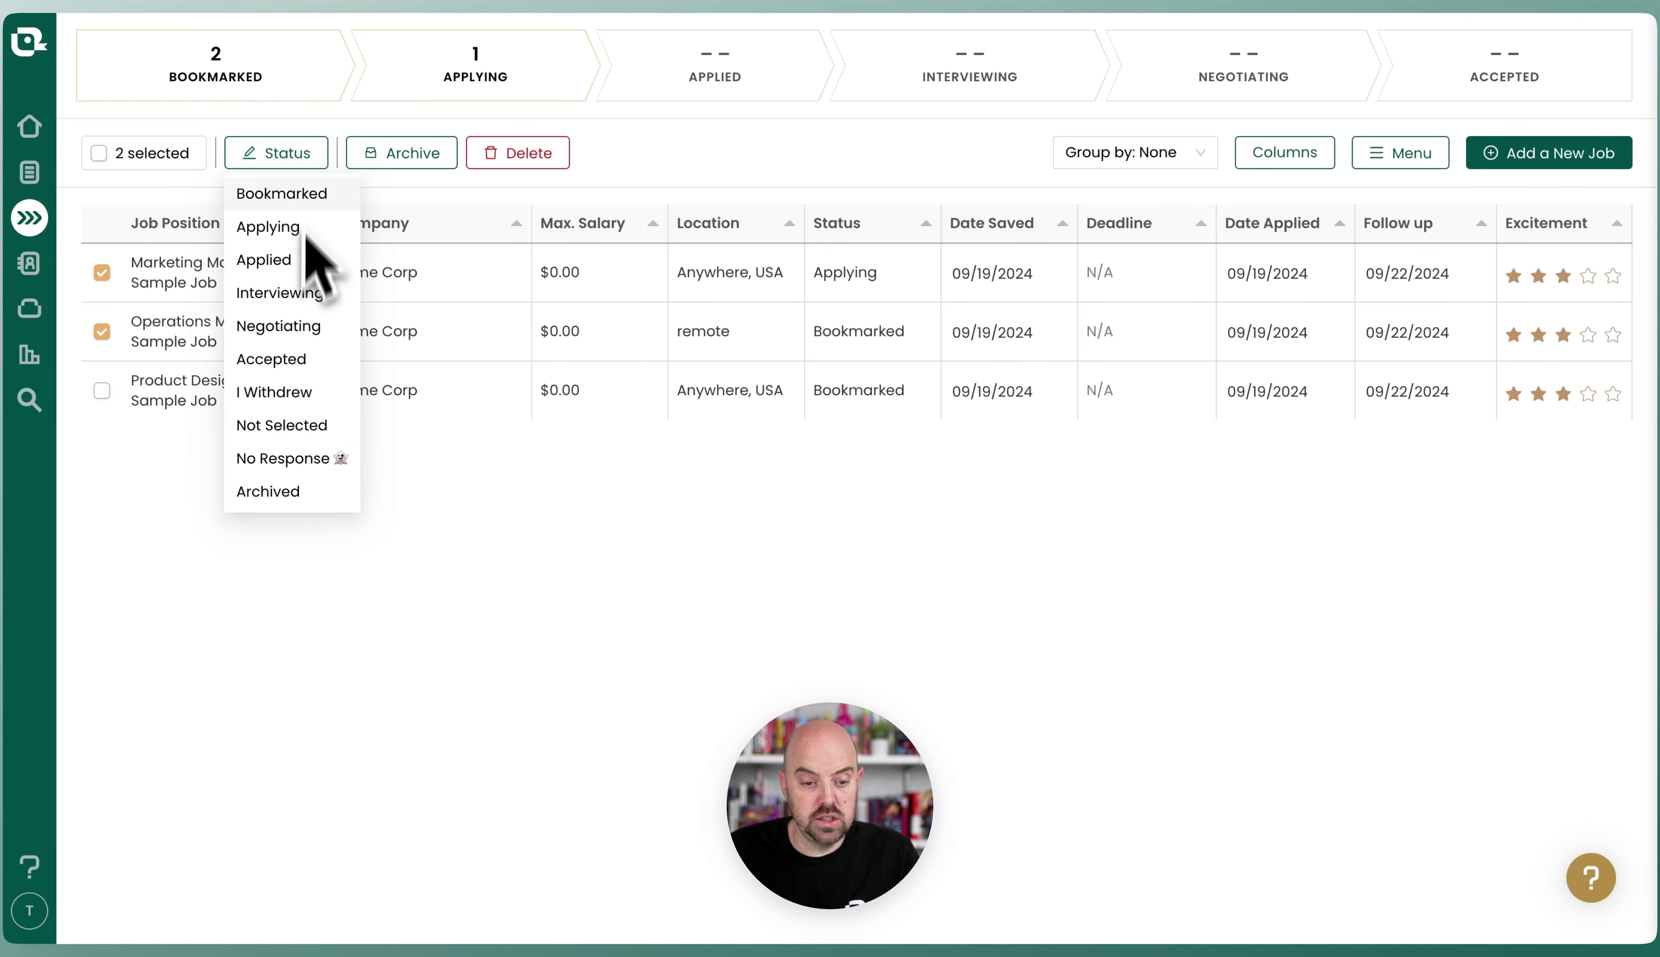
{"action": "left_click", "coordinate": [316, 155]}
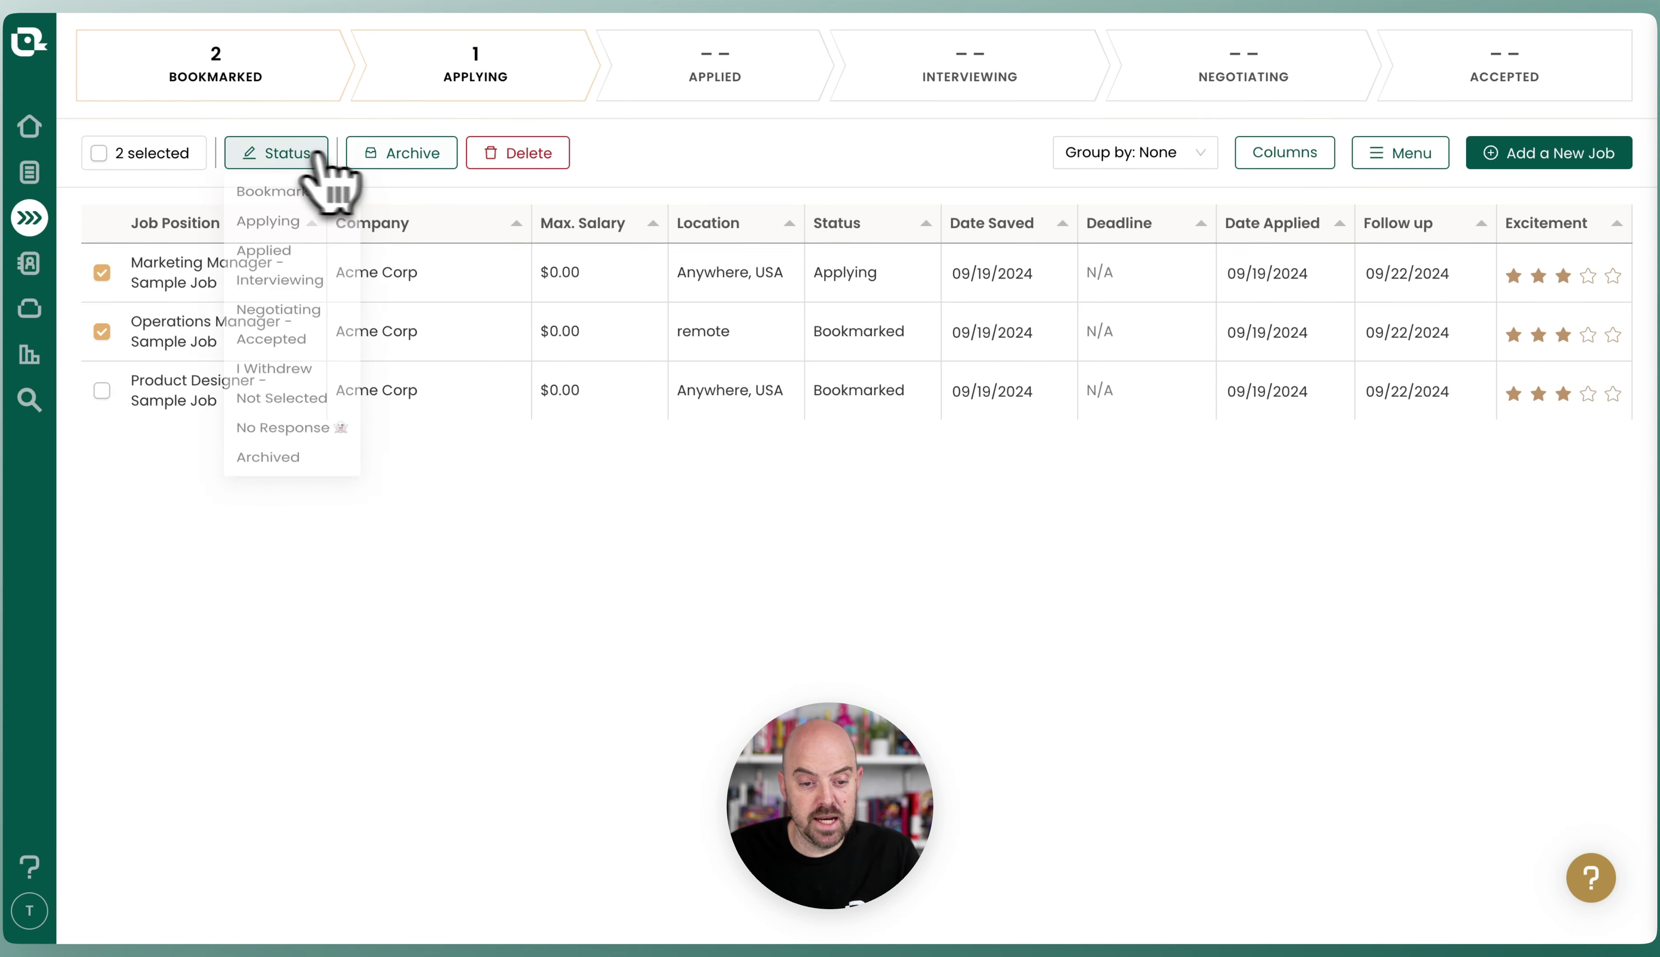
{"action": "left_click", "coordinate": [102, 272]}
{"action": "left_click", "coordinate": [102, 332]}
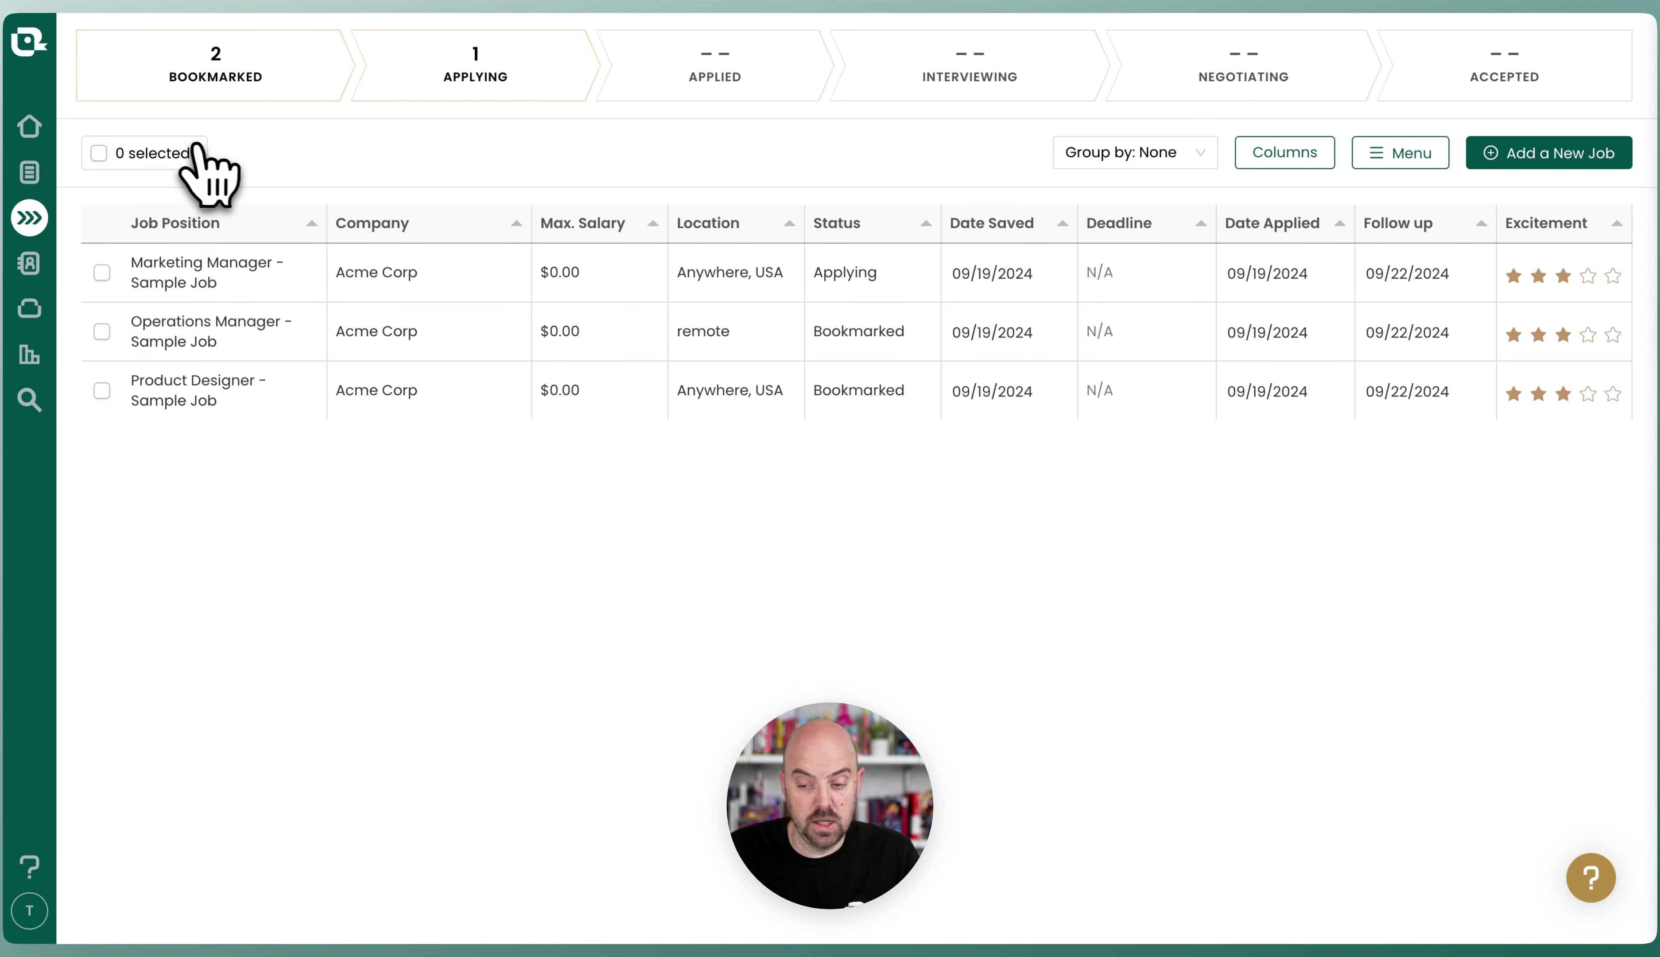
Hide the Deadline and Date Applied columns in the job list, leaving the grouping at None.
{"action": "left_click", "coordinate": [1135, 153]}
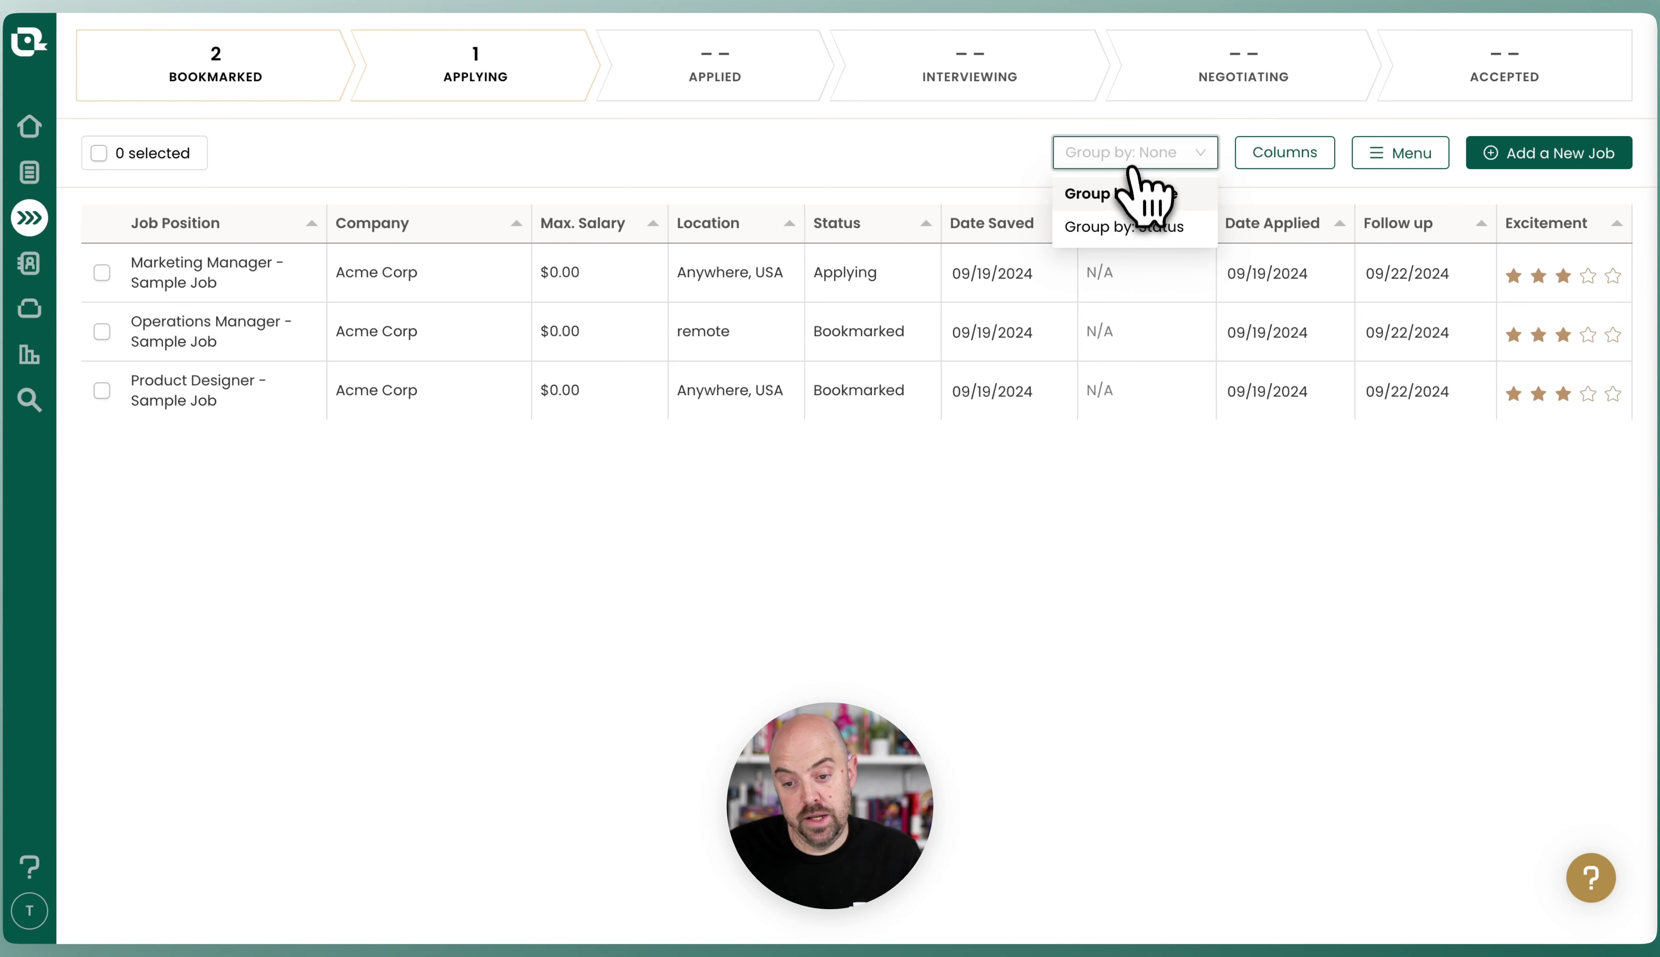
{"action": "left_click", "coordinate": [1131, 170]}
{"action": "left_click", "coordinate": [1284, 155]}
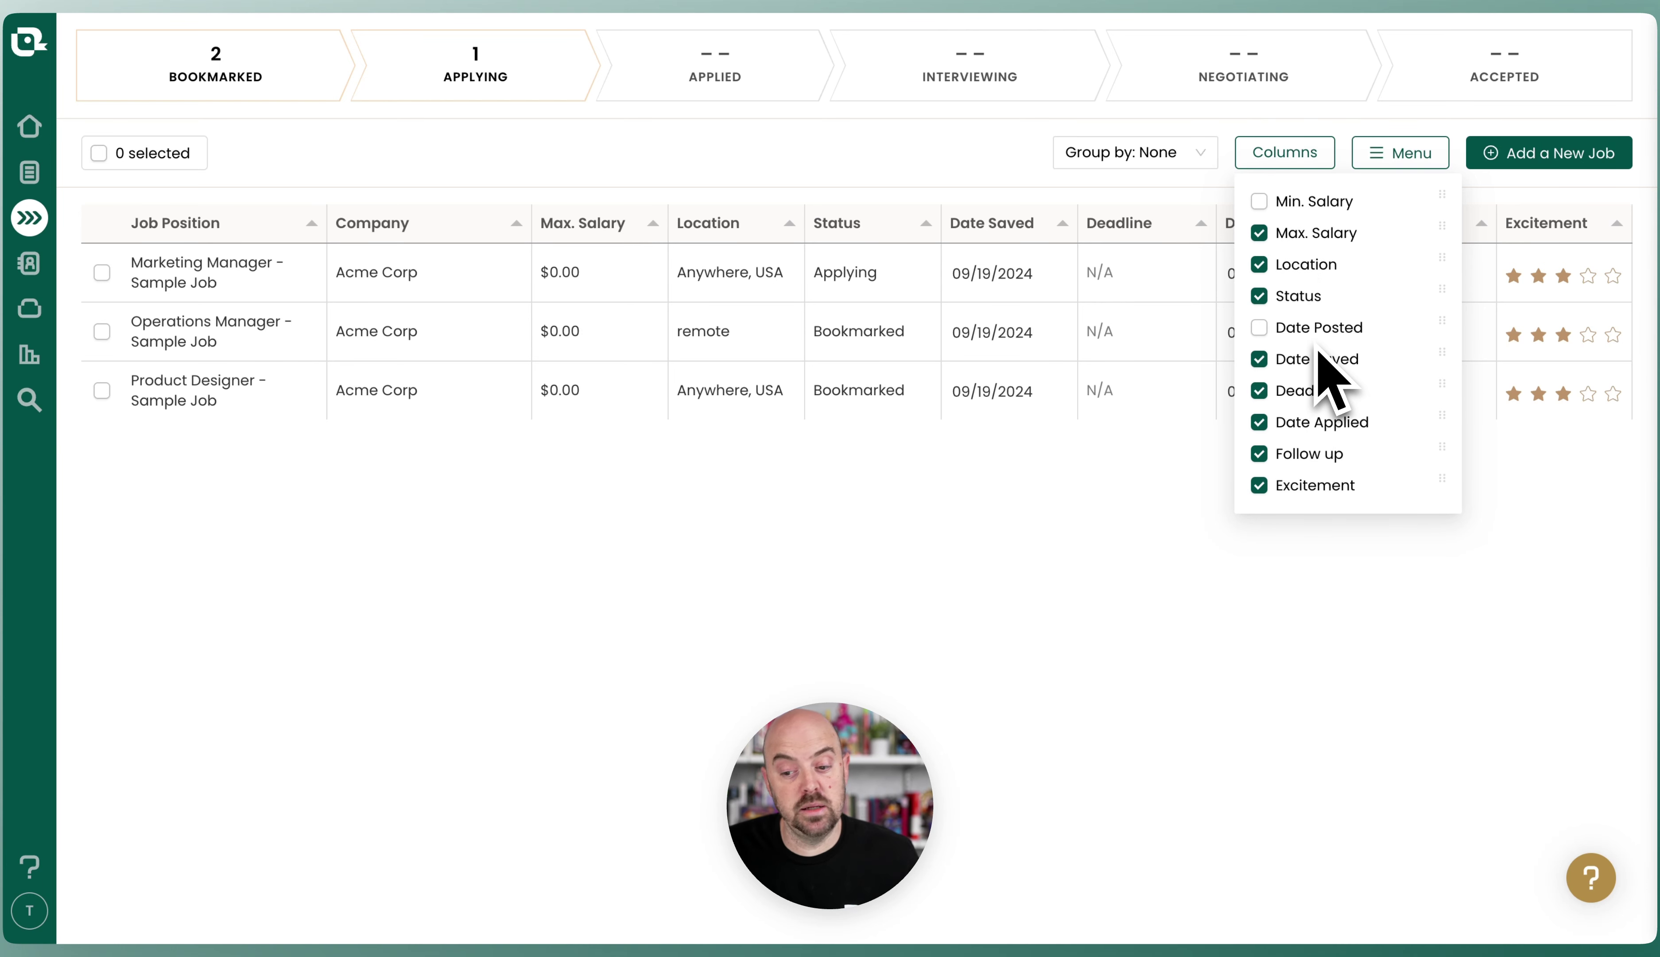
{"action": "left_click", "coordinate": [1263, 391]}
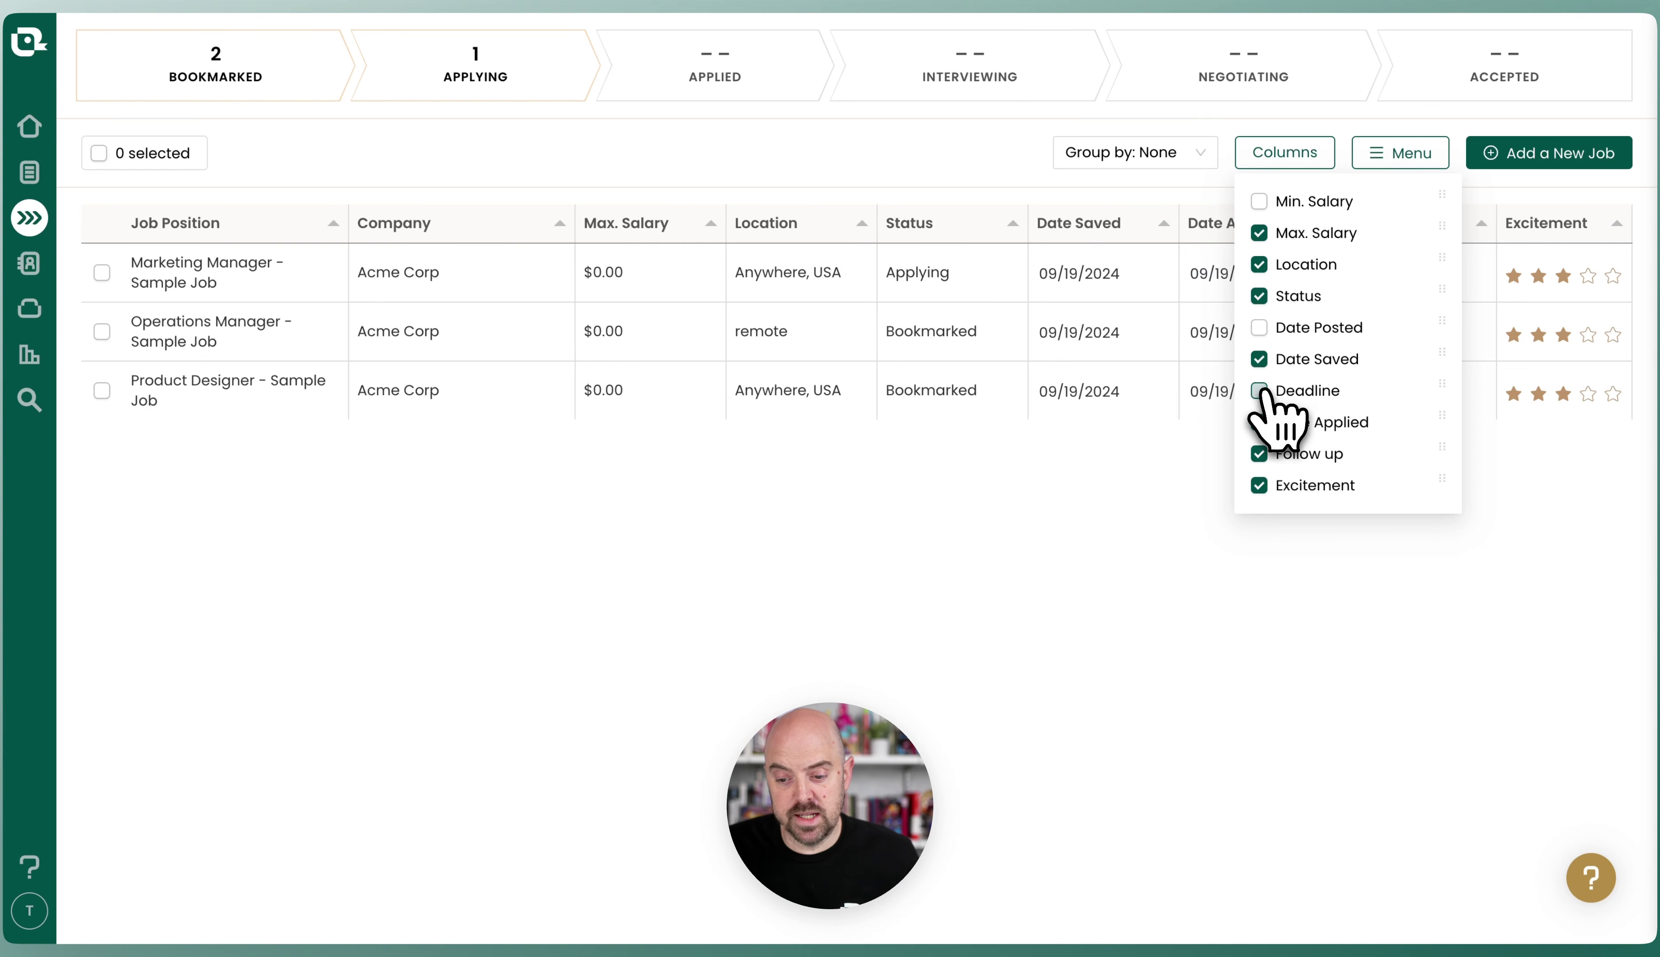
{"action": "left_click", "coordinate": [1260, 423]}
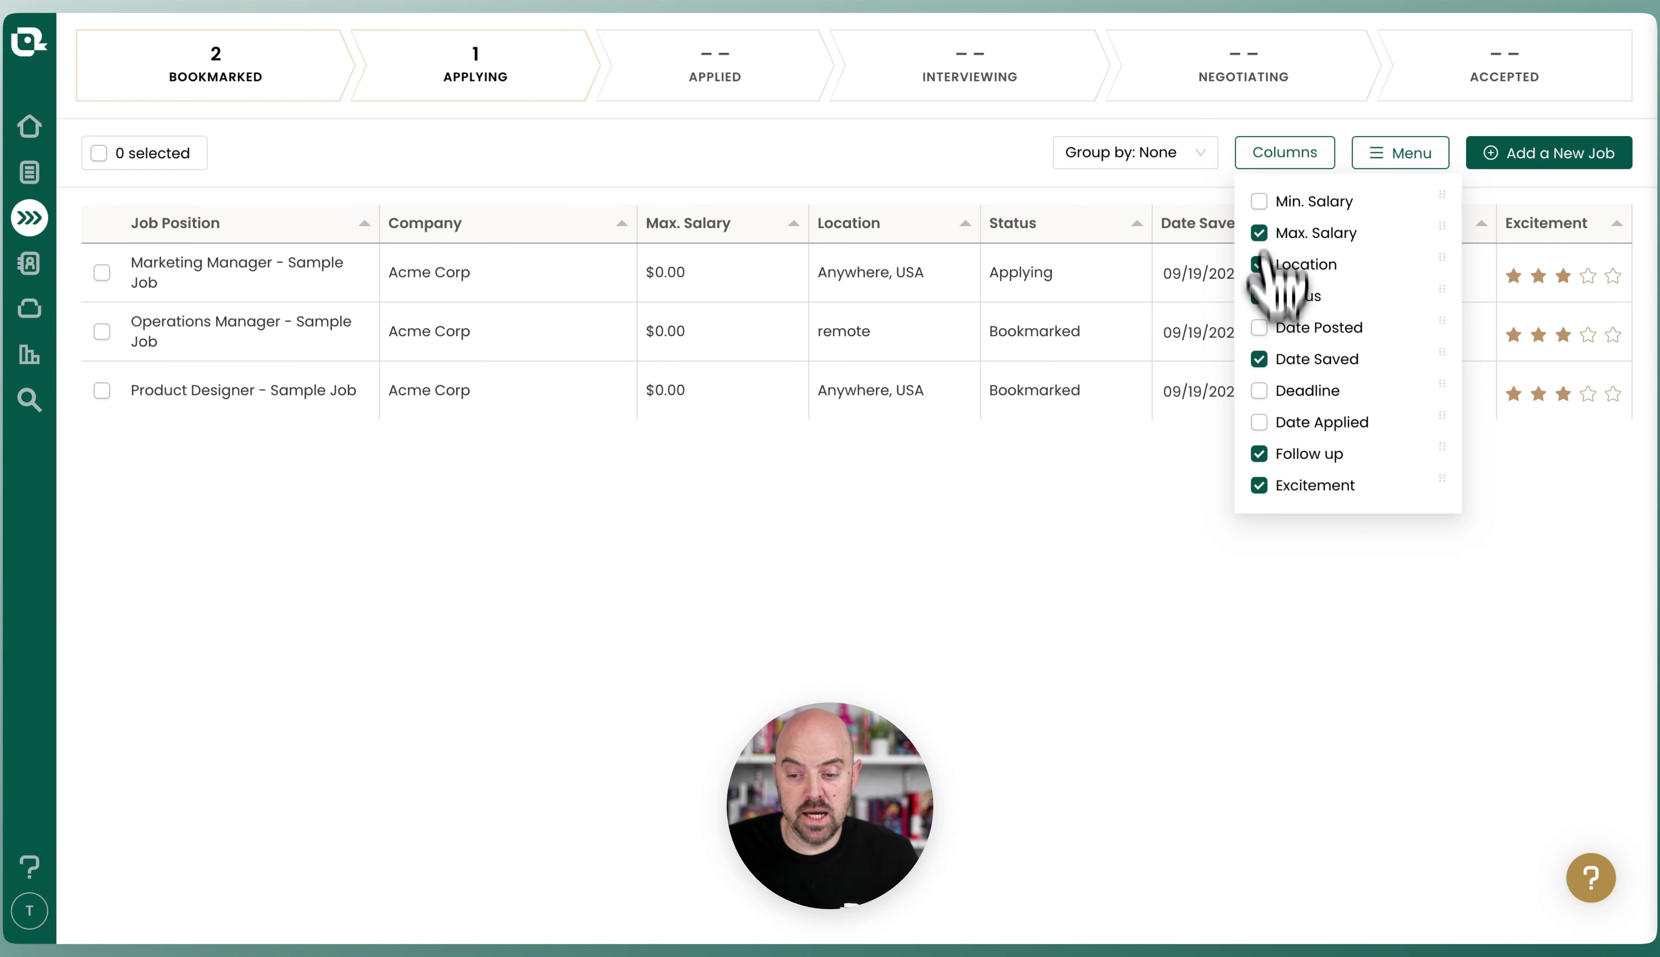
{"action": "left_click", "coordinate": [1284, 153]}
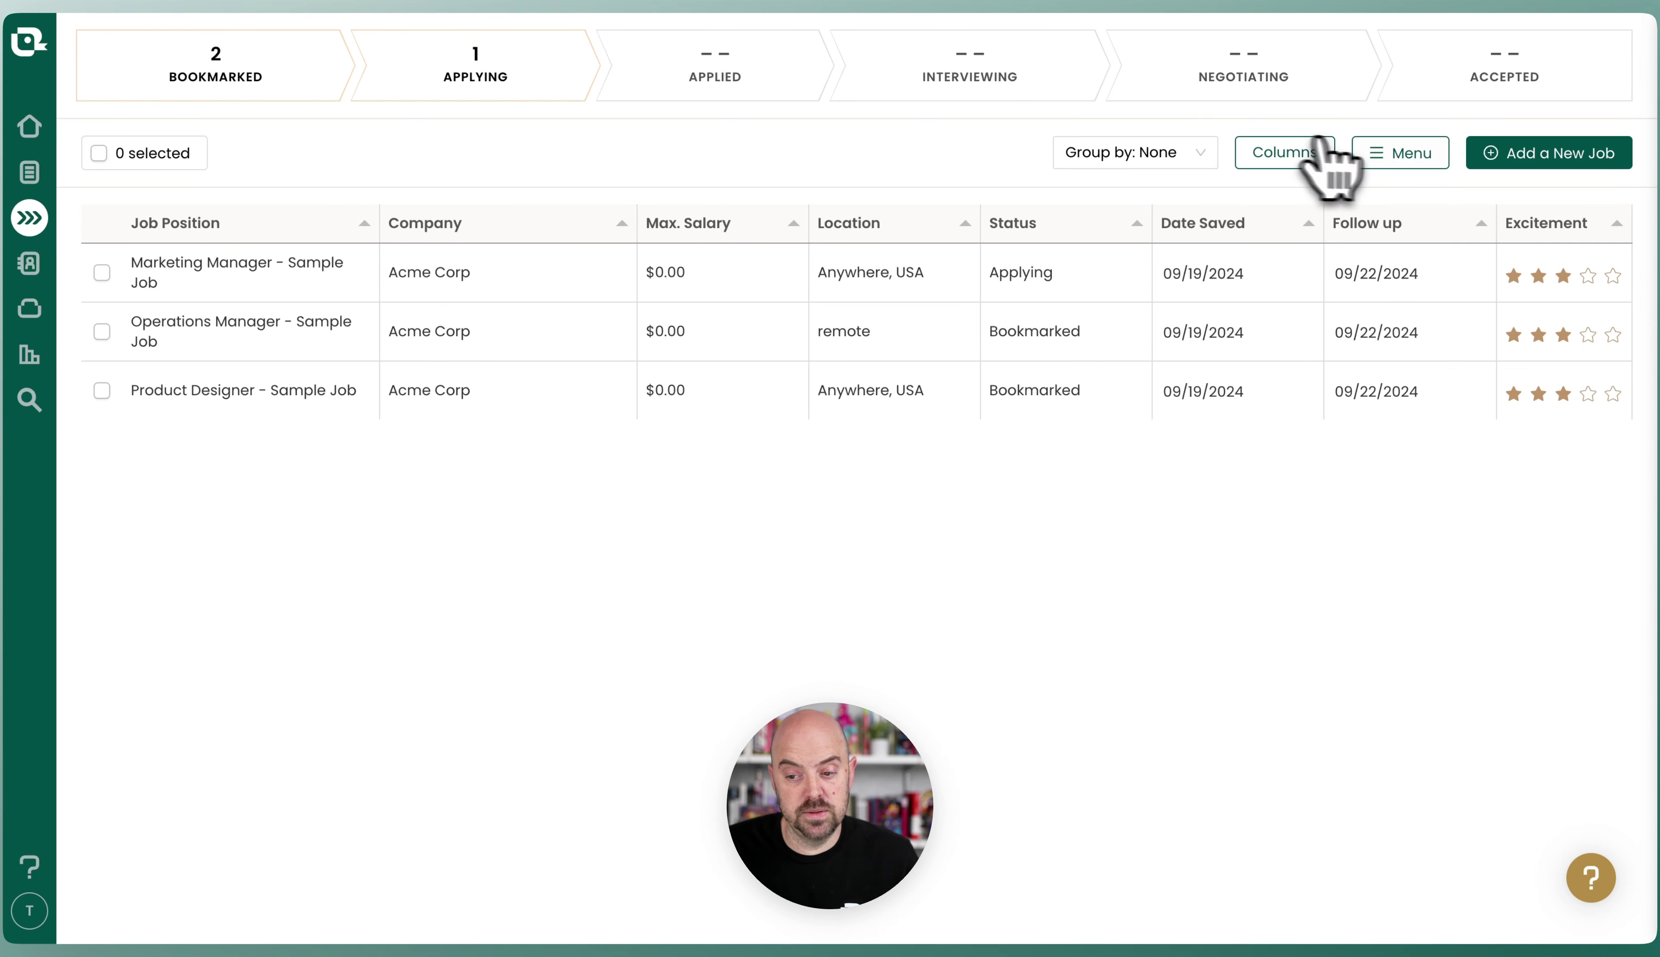
Preview the quick tour and the blank form for adding a new job post, closing both without saving.
{"action": "left_click", "coordinate": [1416, 157]}
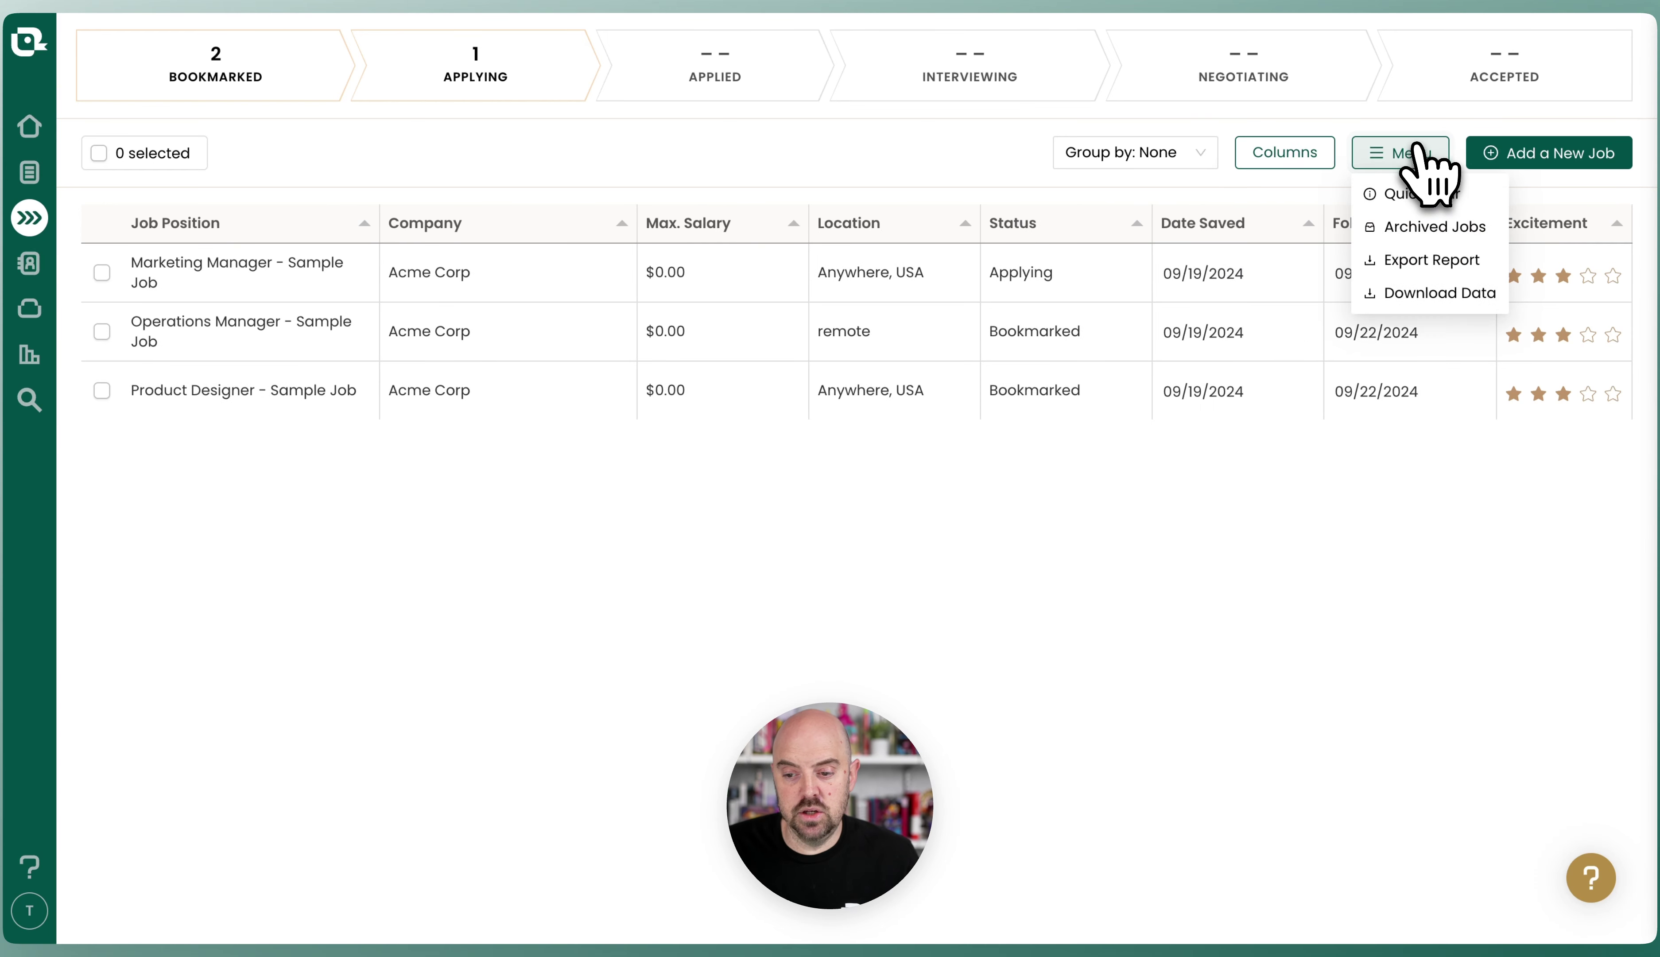
{"action": "left_click", "coordinate": [1424, 196]}
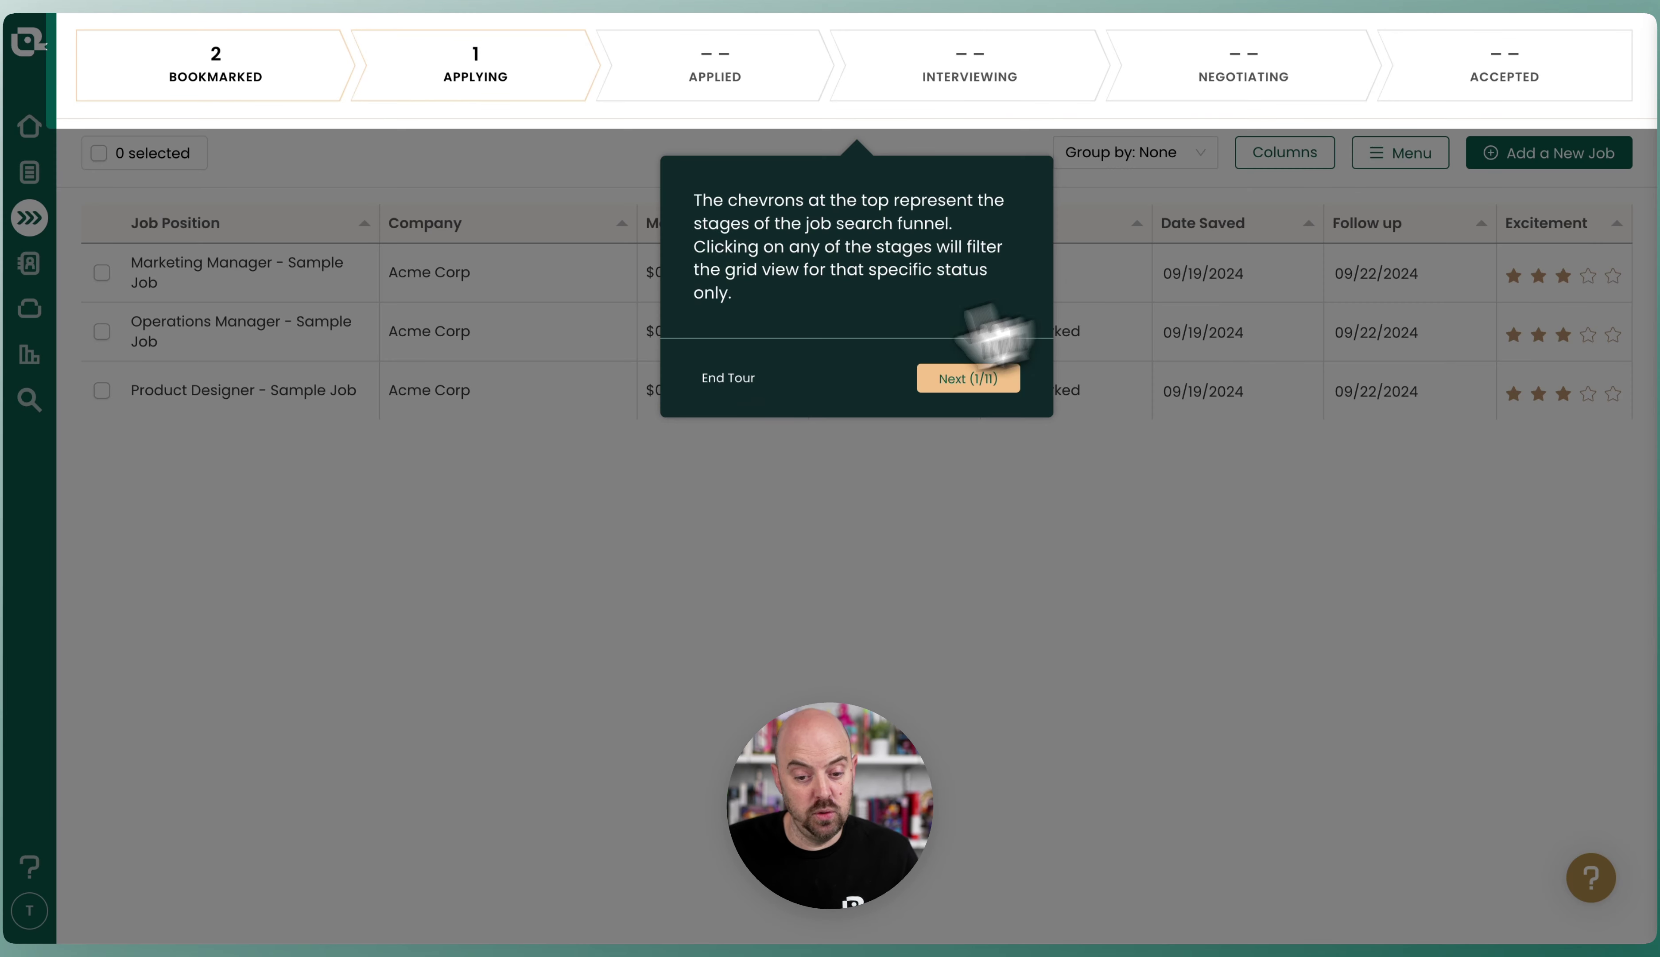
{"action": "left_click", "coordinate": [736, 377]}
{"action": "left_click", "coordinate": [1402, 158]}
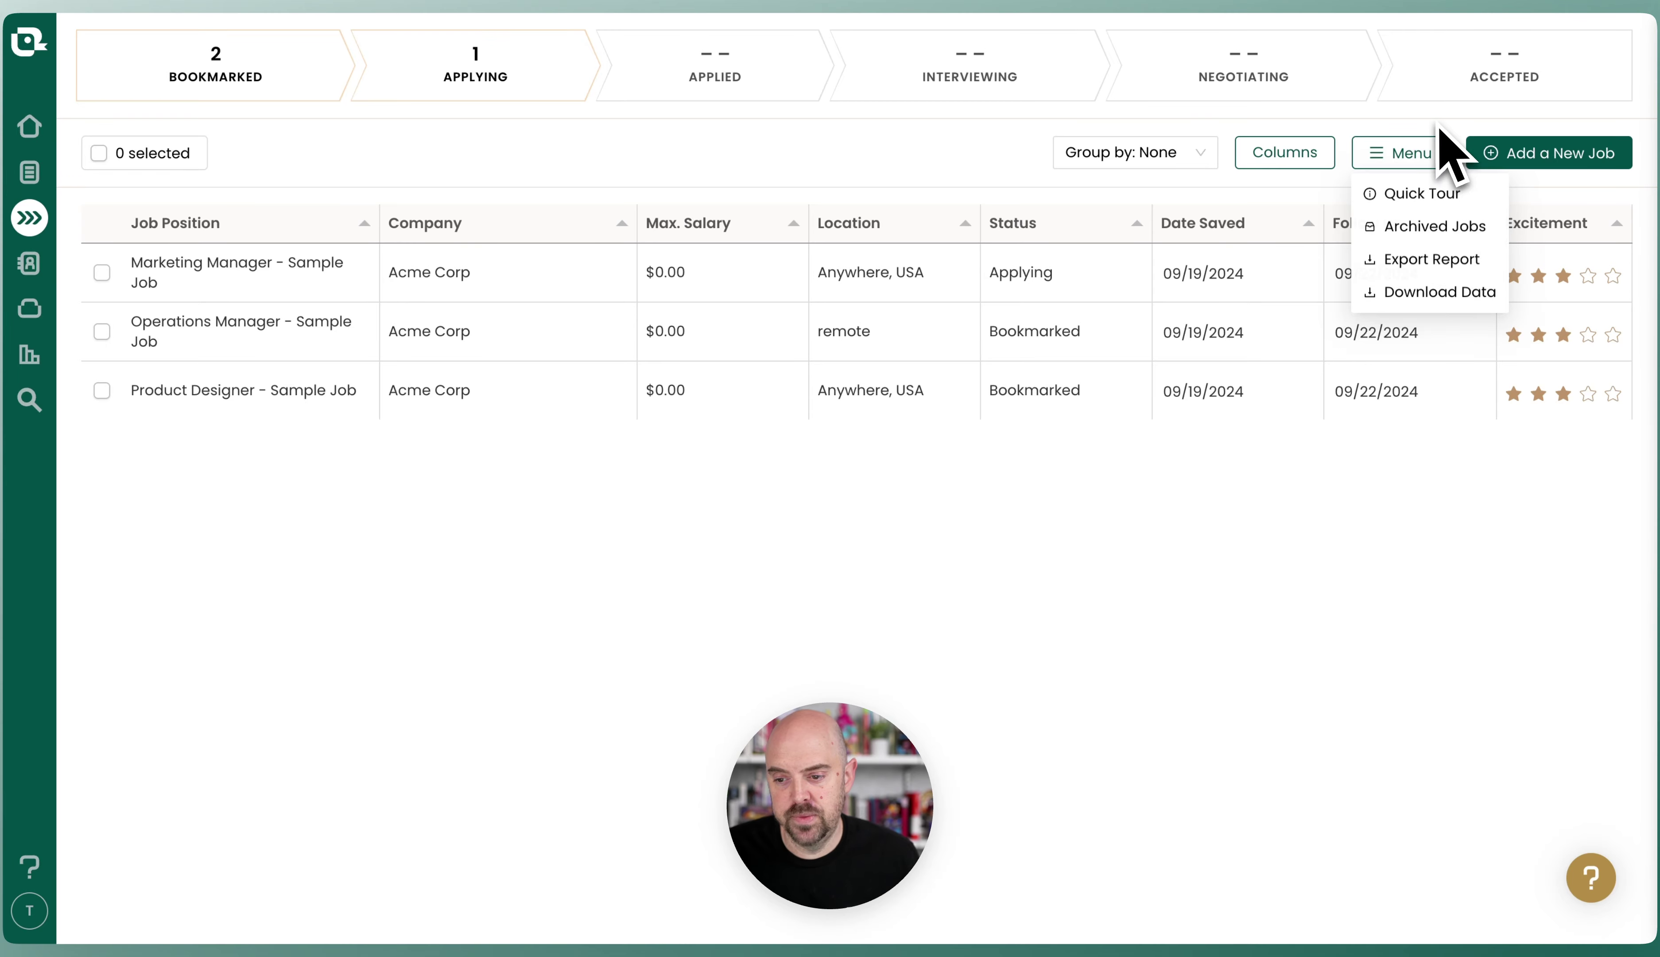
{"action": "left_click", "coordinate": [1407, 155]}
{"action": "left_click", "coordinate": [1532, 158]}
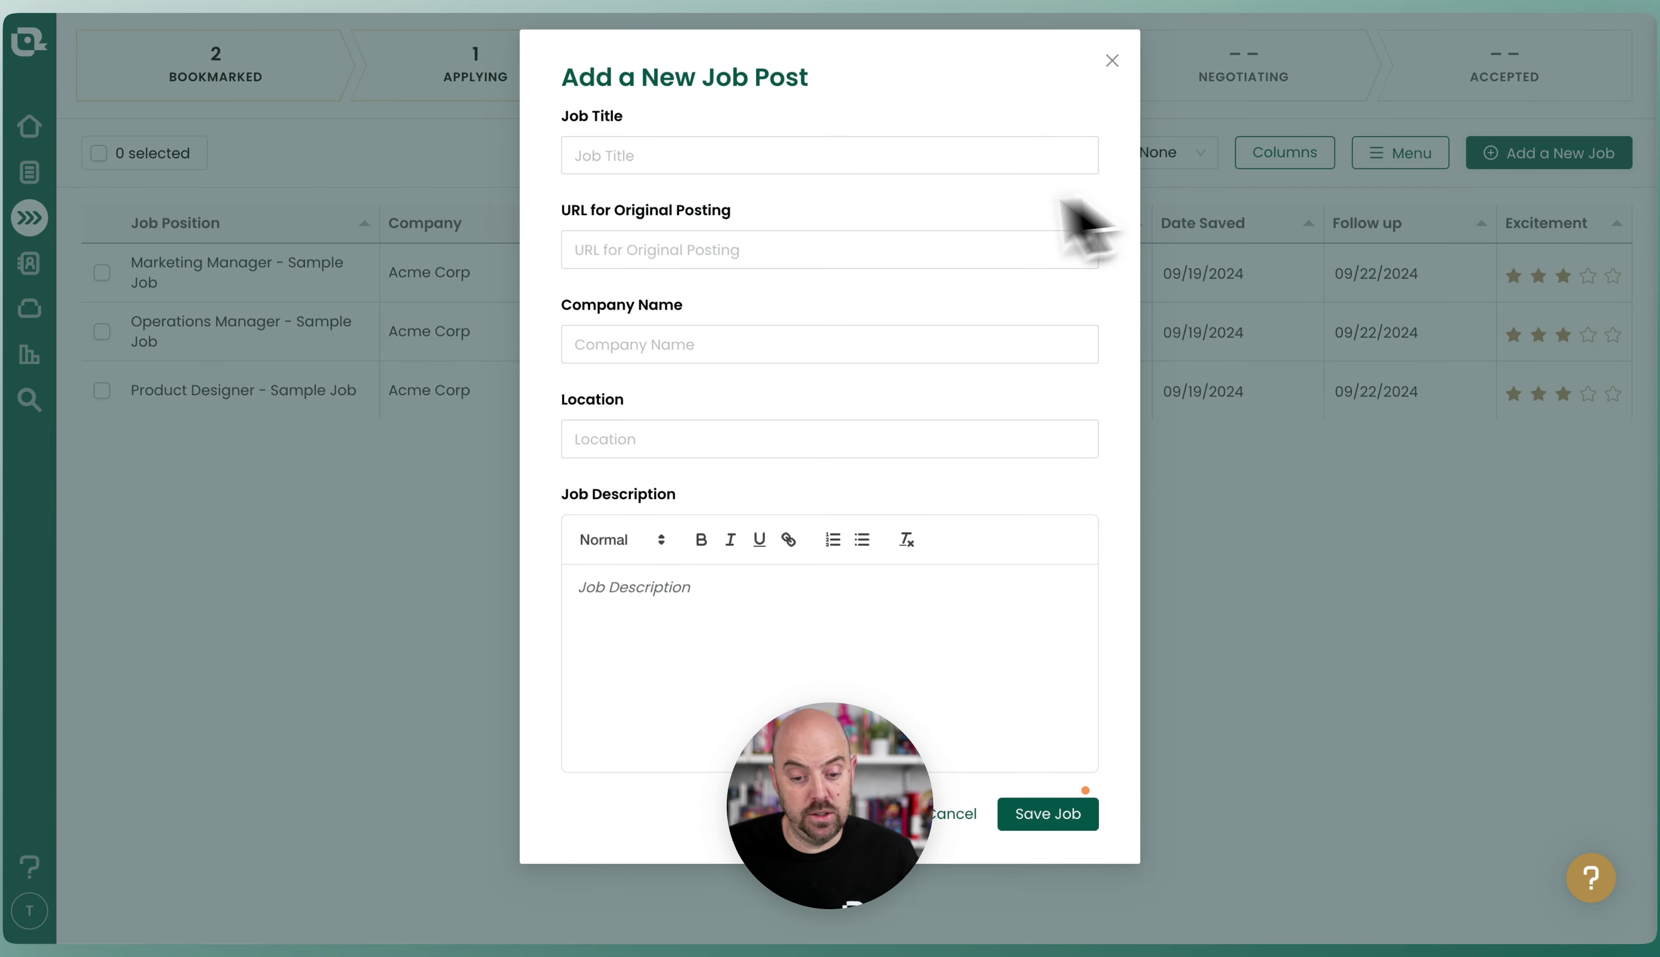
{"action": "left_click", "coordinate": [1112, 61]}
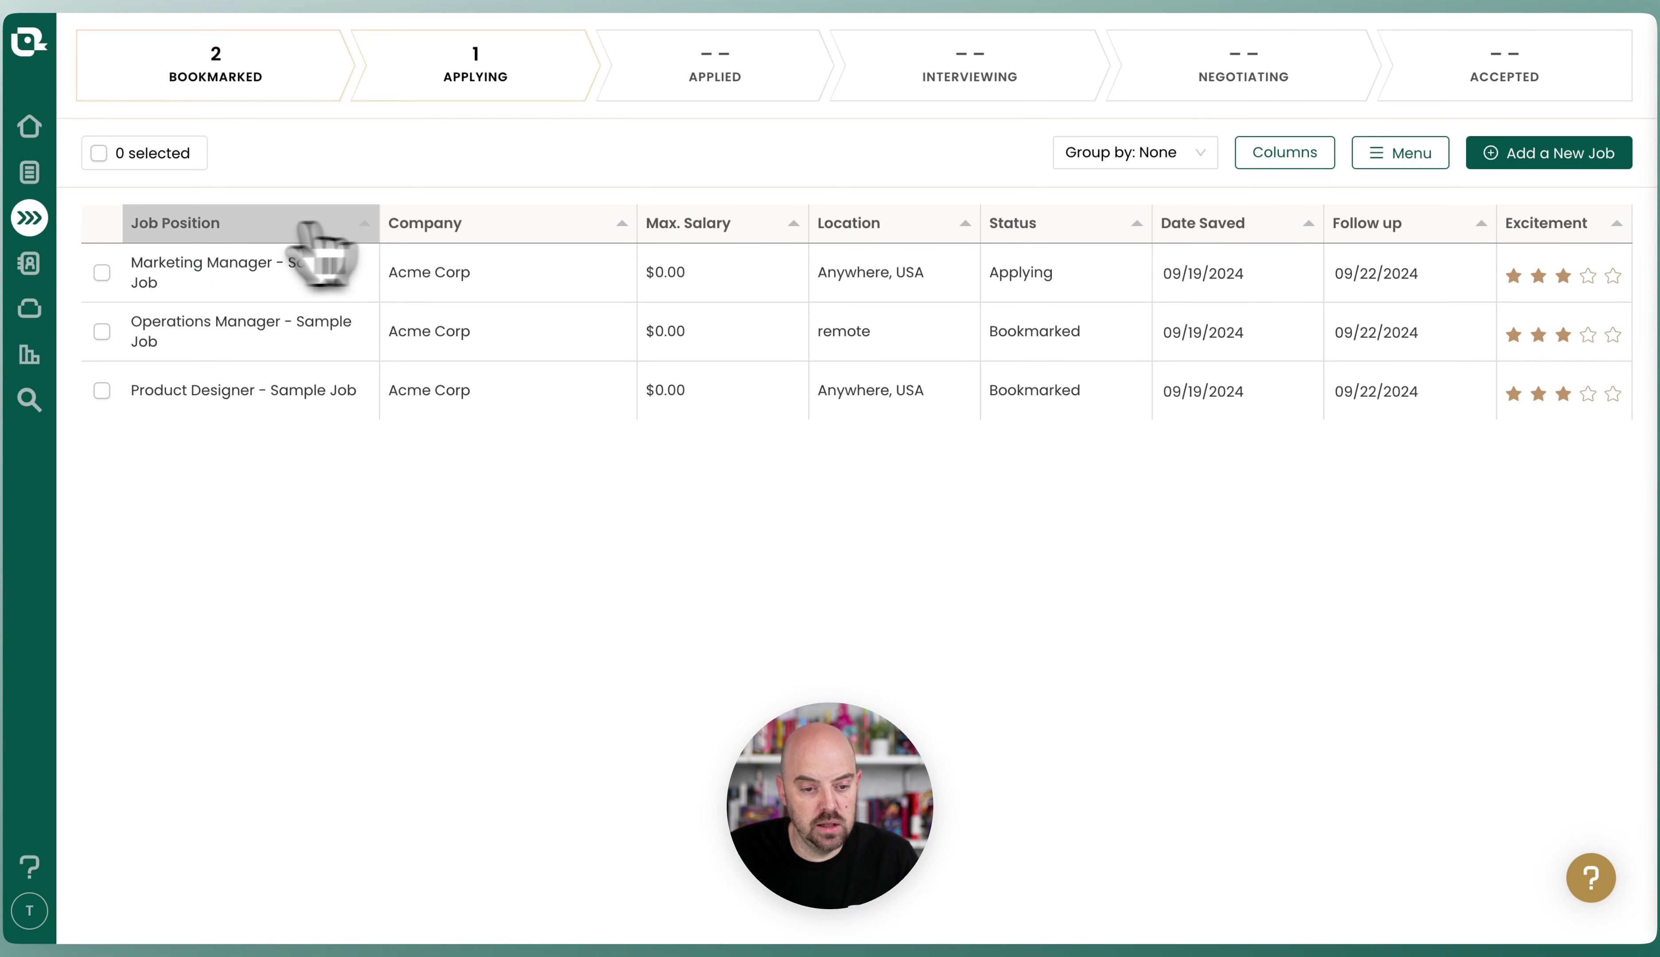
Sort the job list by Job Position, and by Location in descending order.
{"action": "left_click", "coordinate": [243, 222]}
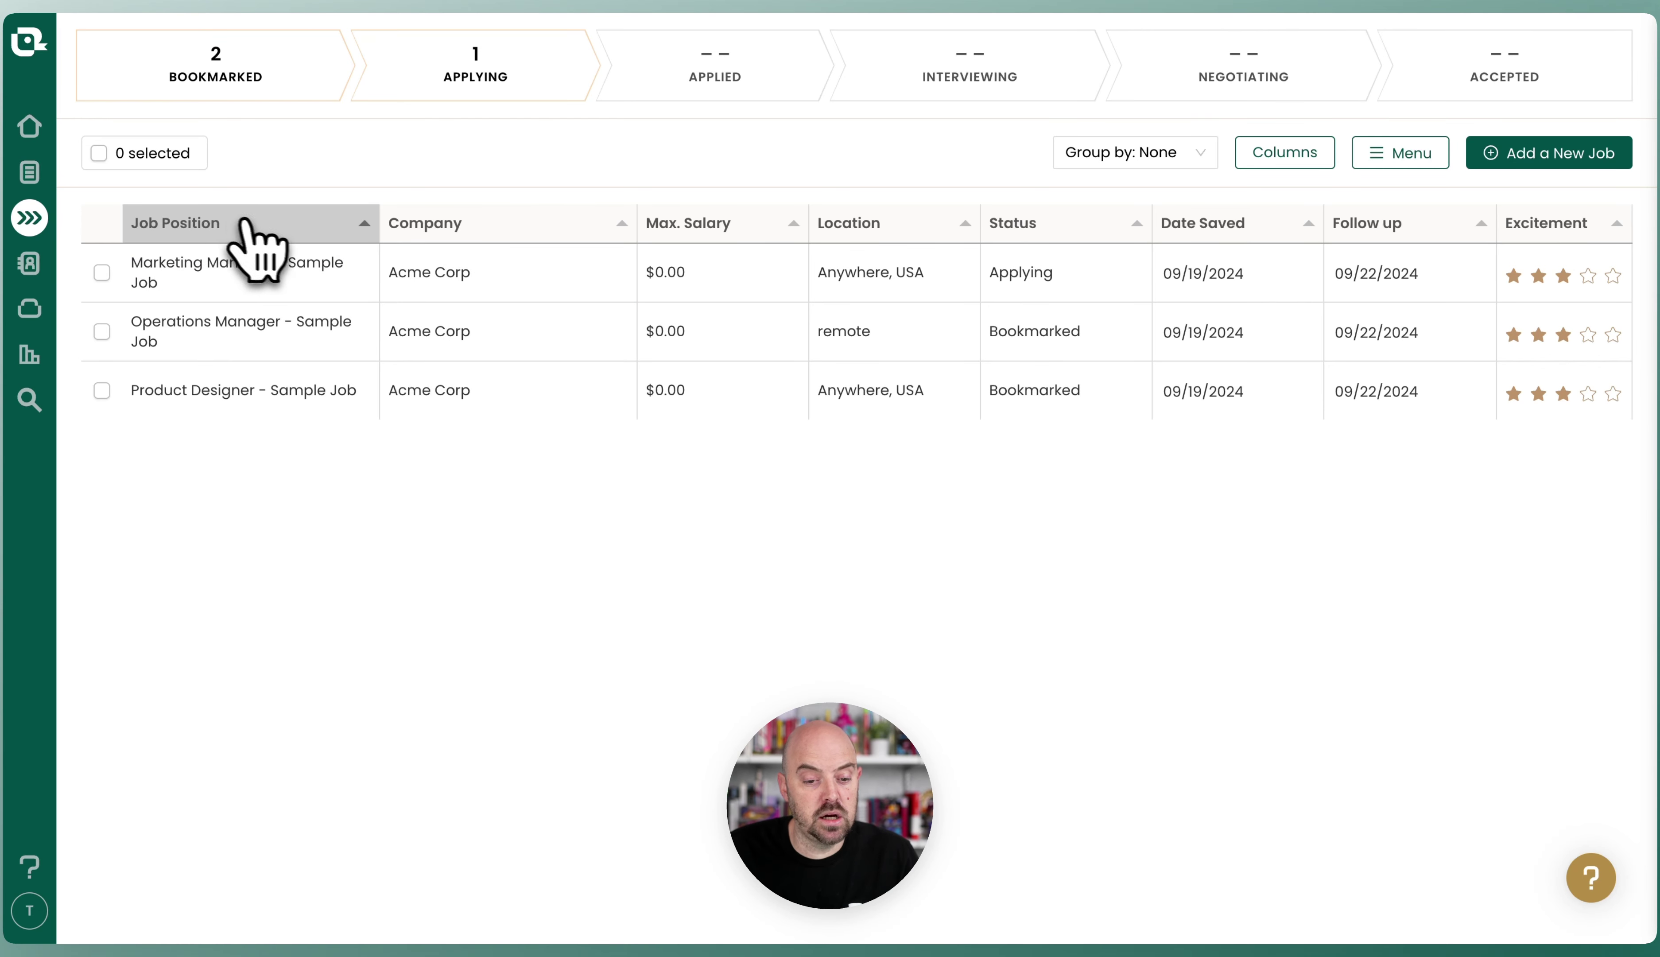
{"action": "left_click", "coordinate": [907, 224]}
{"action": "left_click", "coordinate": [897, 225]}
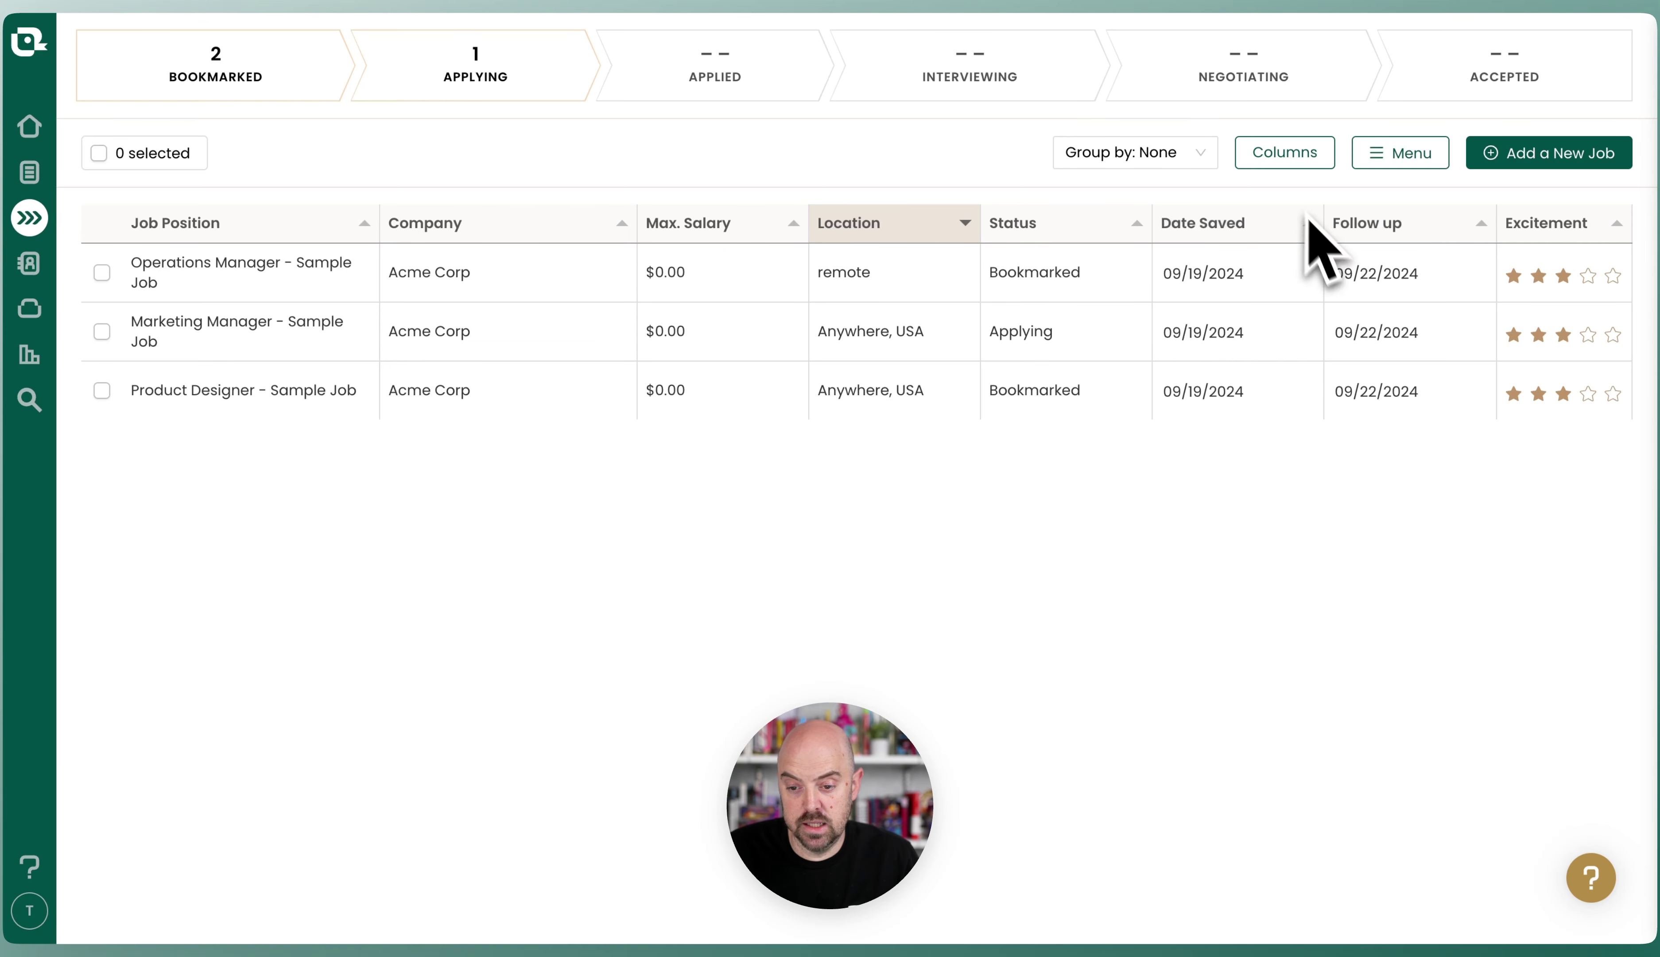
Reorder the columns so that Date Posted and Date Applied come before Status, and Date Saved comes before Max. Salary.
{"action": "left_click", "coordinate": [1327, 157]}
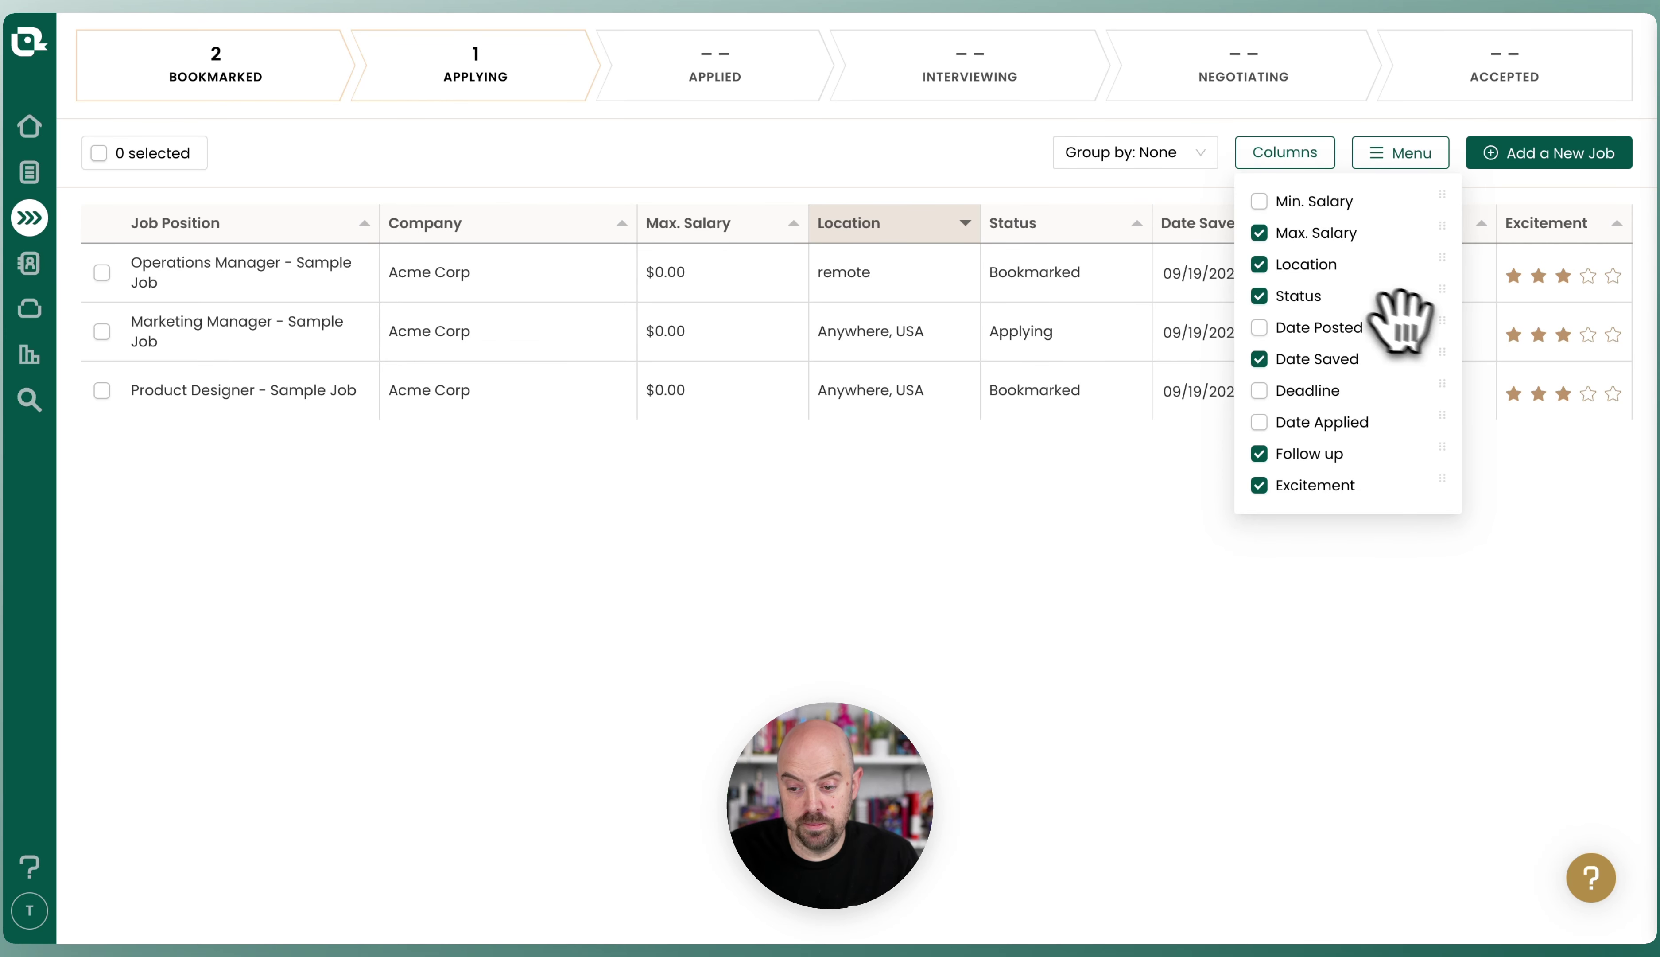
{"action": "left_click_drag", "start_coordinate": [1441, 323], "coordinate": [1440, 291]}
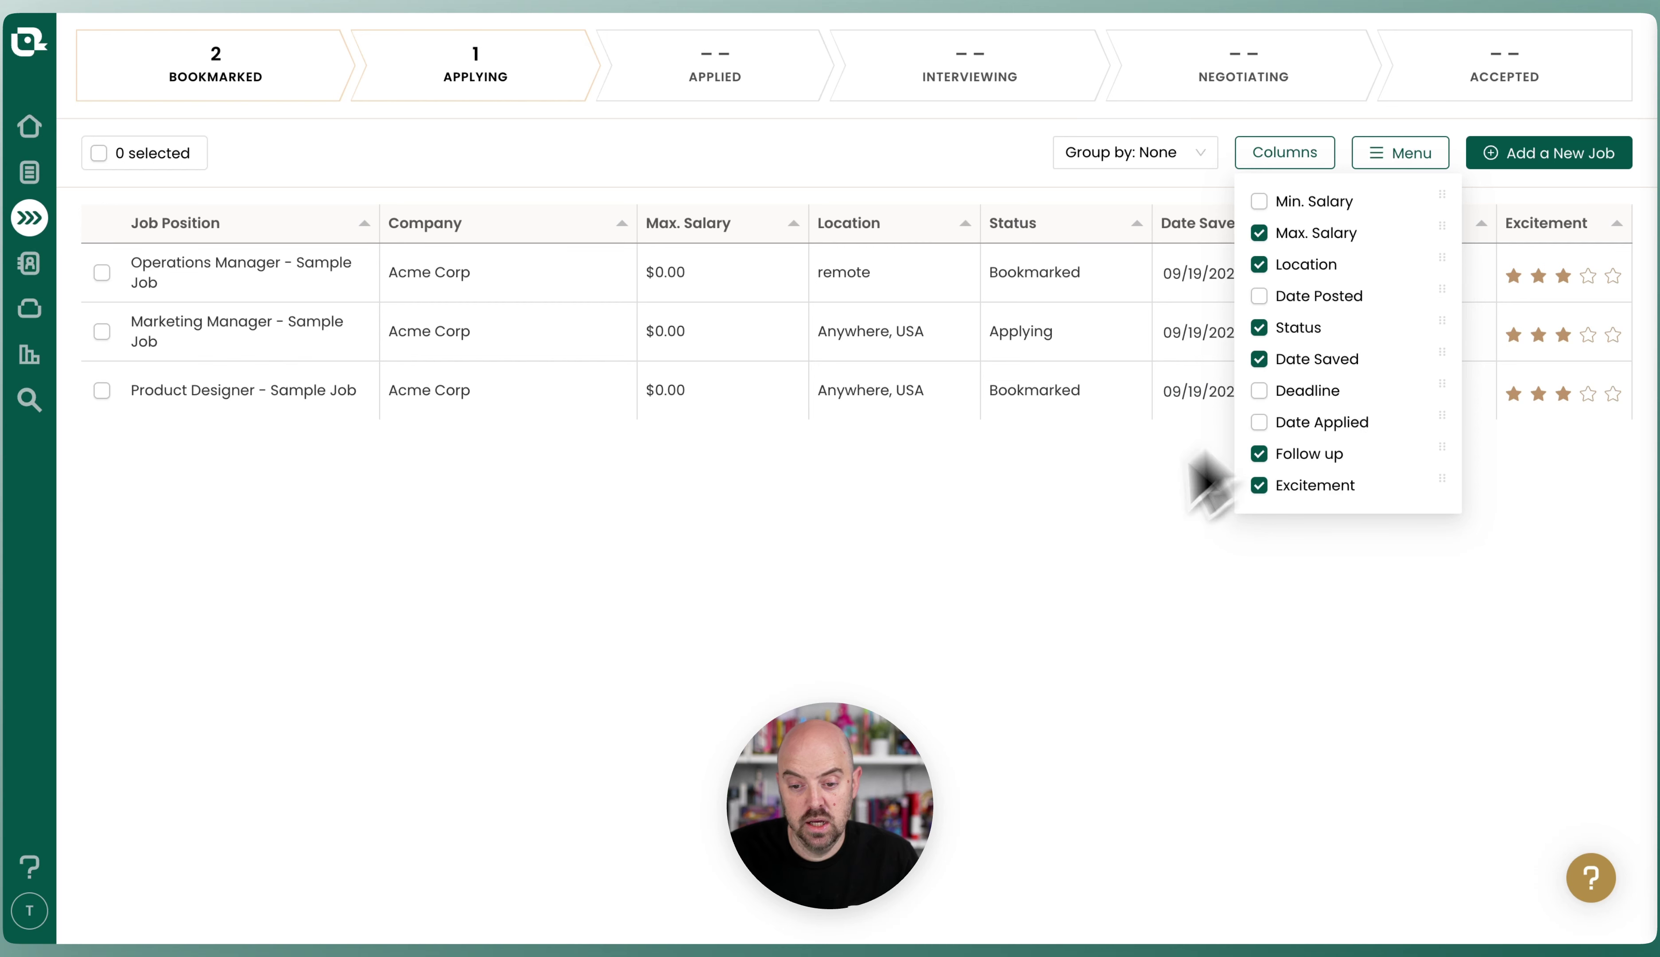
{"action": "left_click", "coordinate": [1120, 593]}
{"action": "left_click", "coordinate": [1285, 153]}
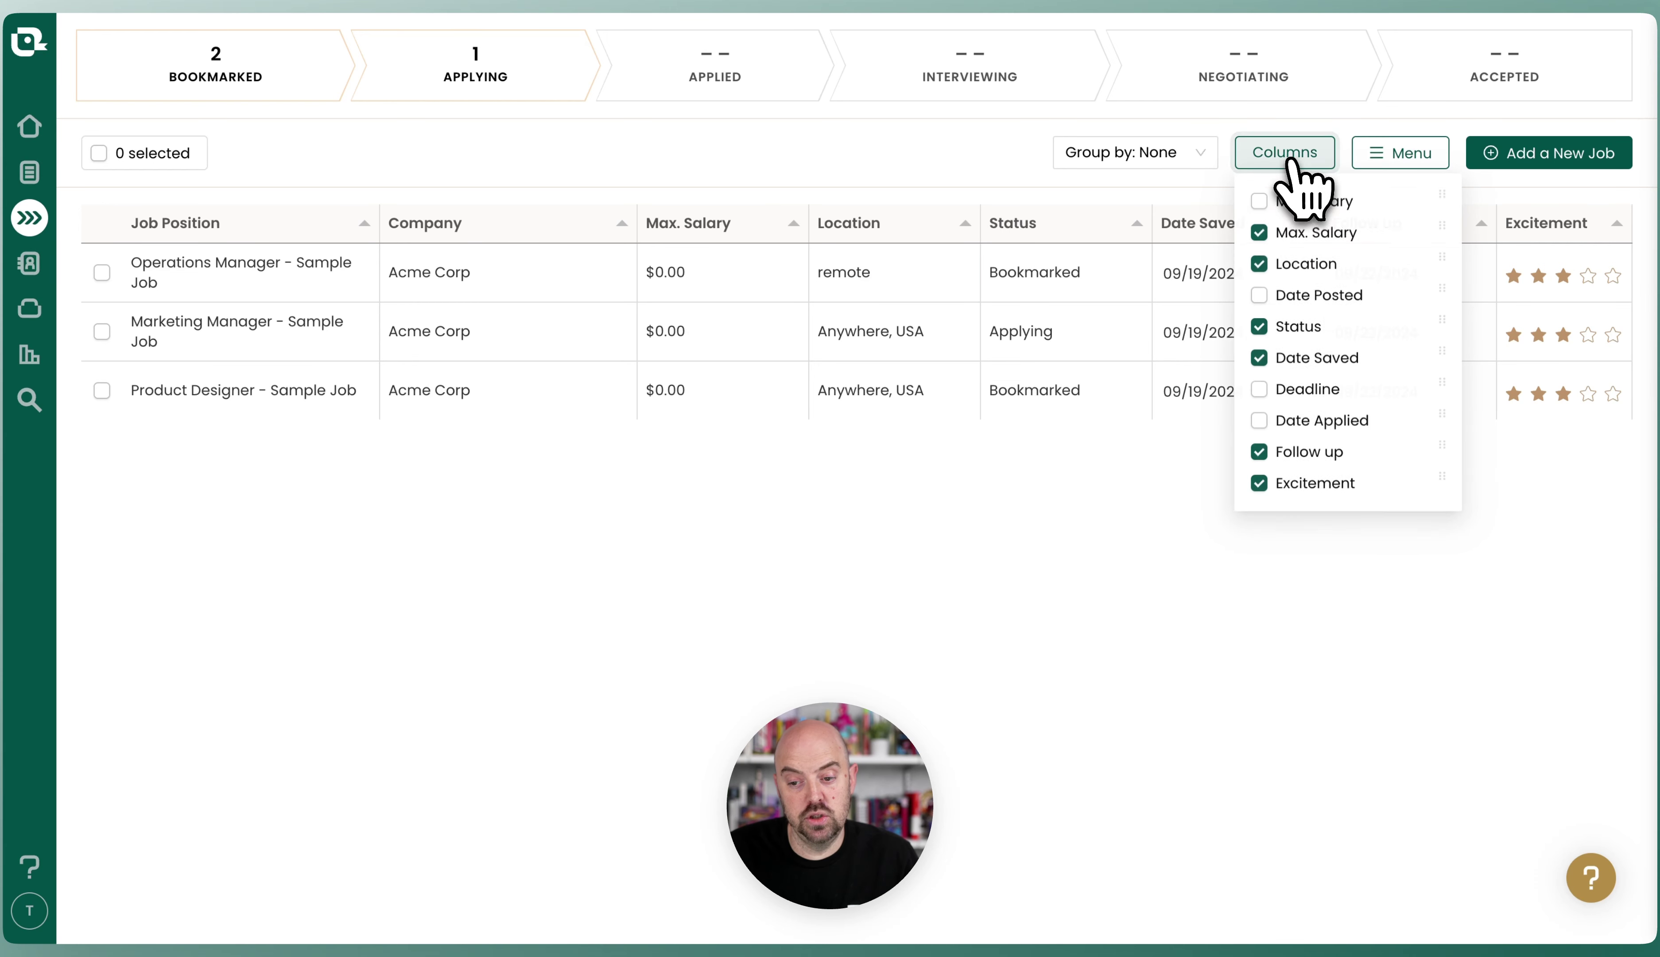
{"action": "left_click_drag", "start_coordinate": [1443, 421], "coordinate": [1442, 325]}
{"action": "left_click_drag", "start_coordinate": [1443, 390], "coordinate": [1427, 230]}
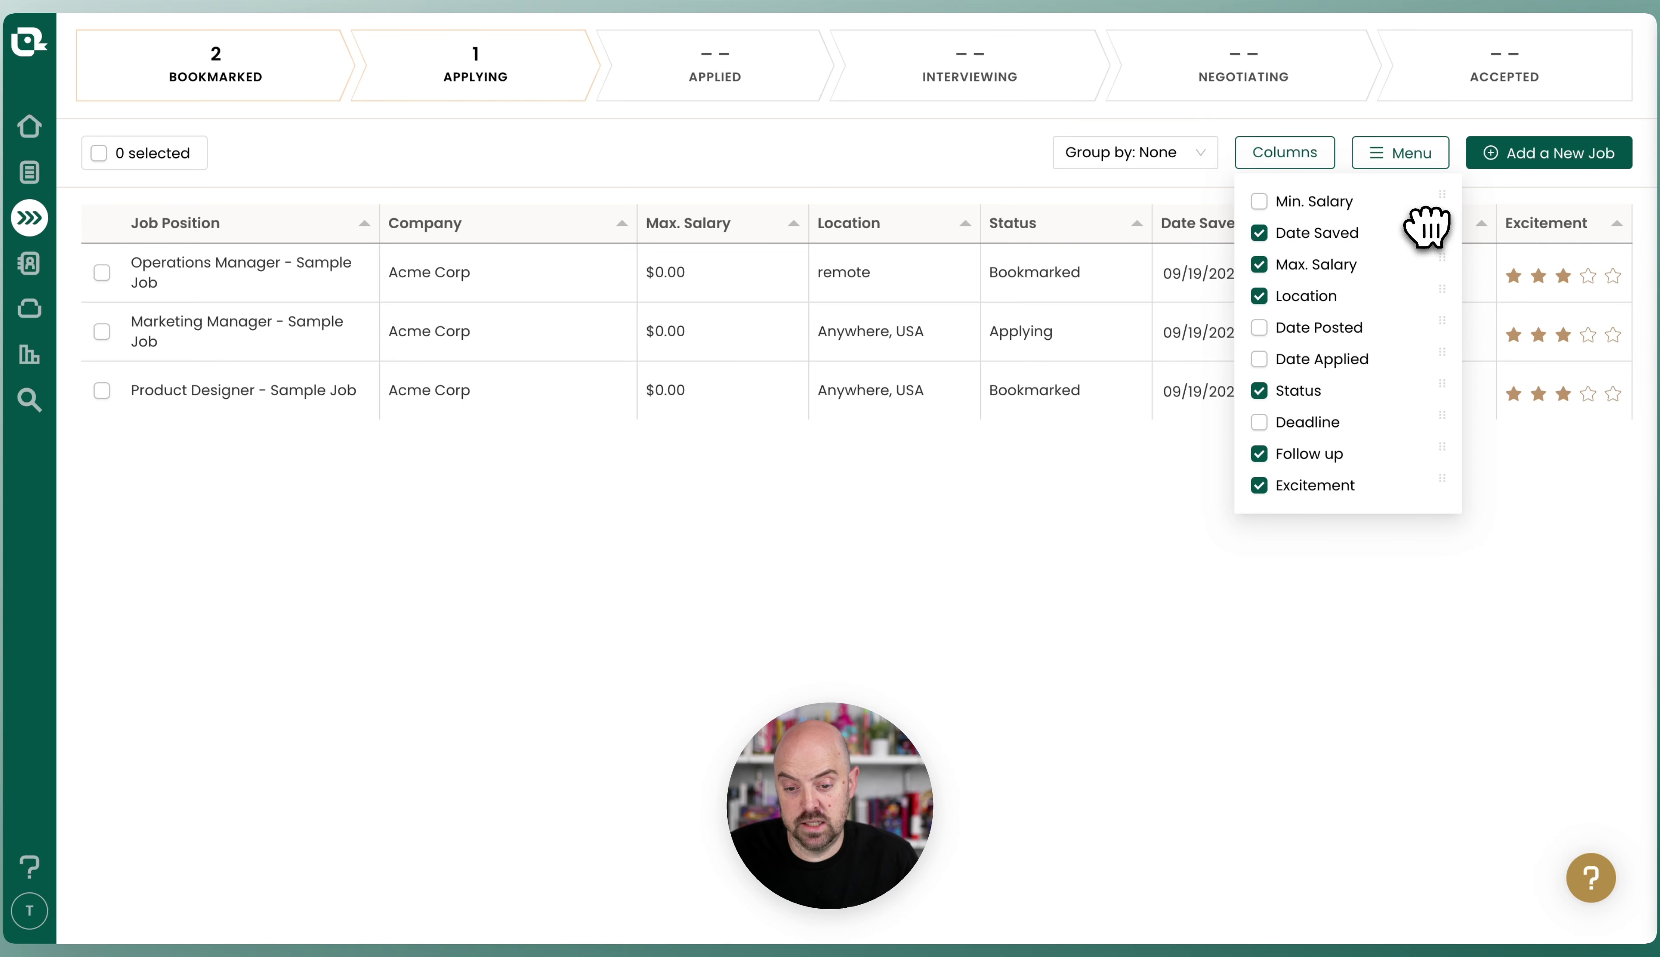
{"action": "left_click", "coordinate": [1408, 155]}
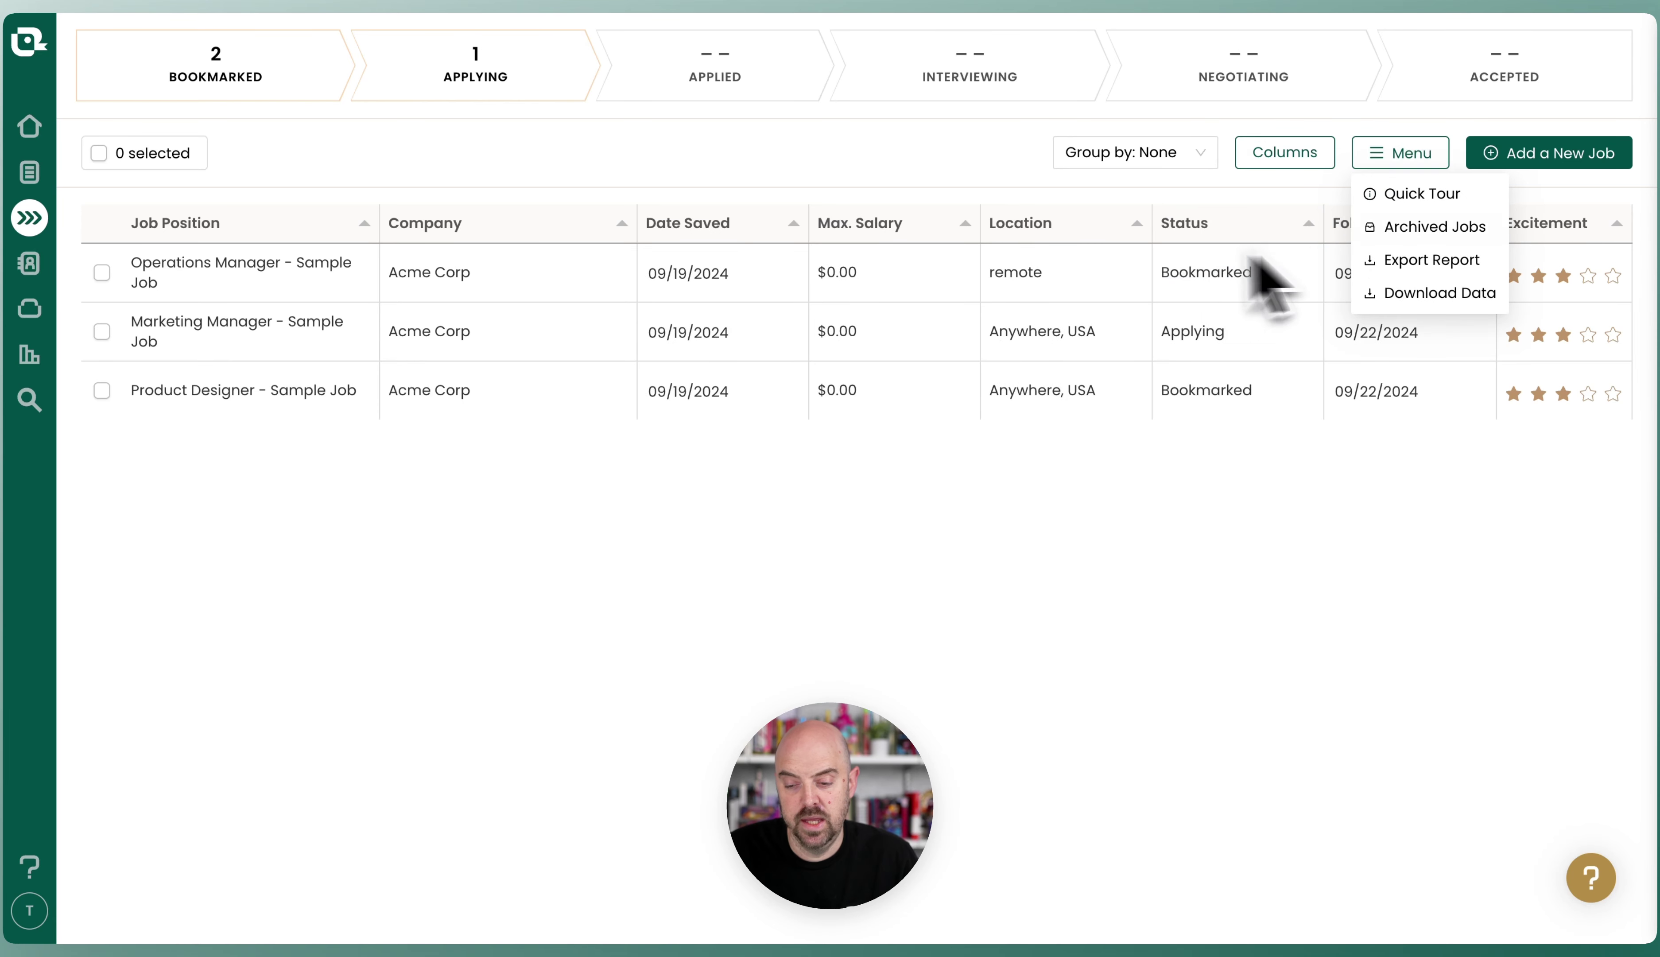
{"action": "left_click", "coordinate": [1297, 473]}
Sort the jobs by Excitement in descending order and rate the Marketing Manager sample job four stars, leaving its other fields as they are.
{"action": "left_click", "coordinate": [1556, 225]}
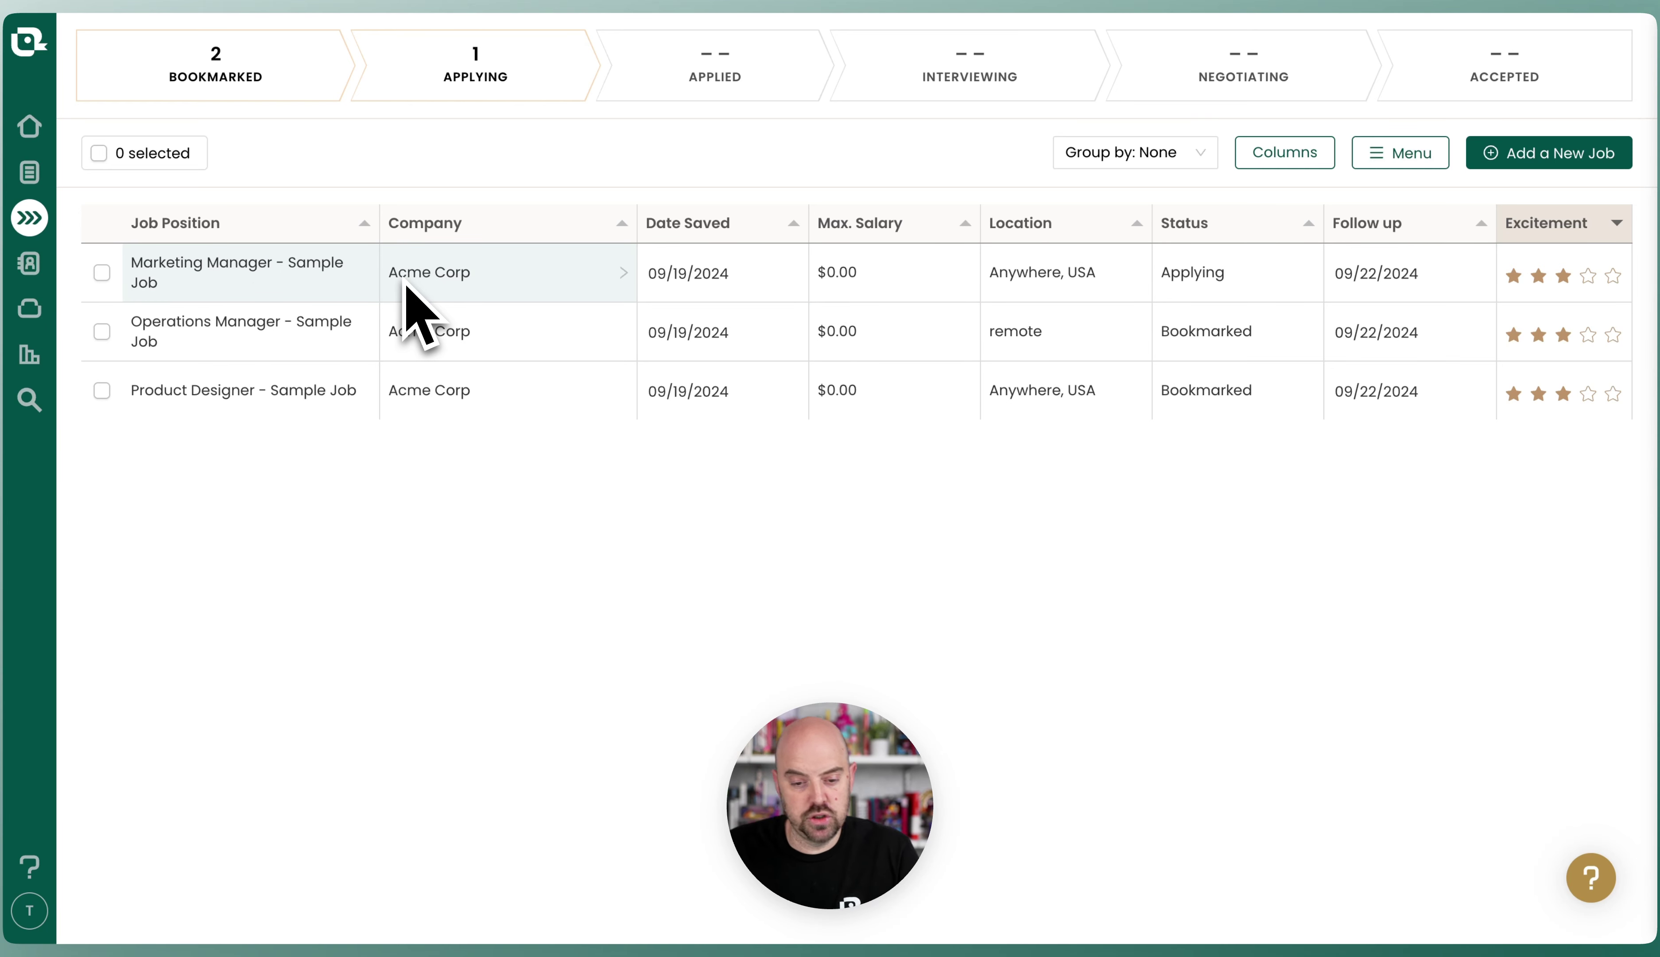
{"action": "left_click", "coordinate": [694, 272]}
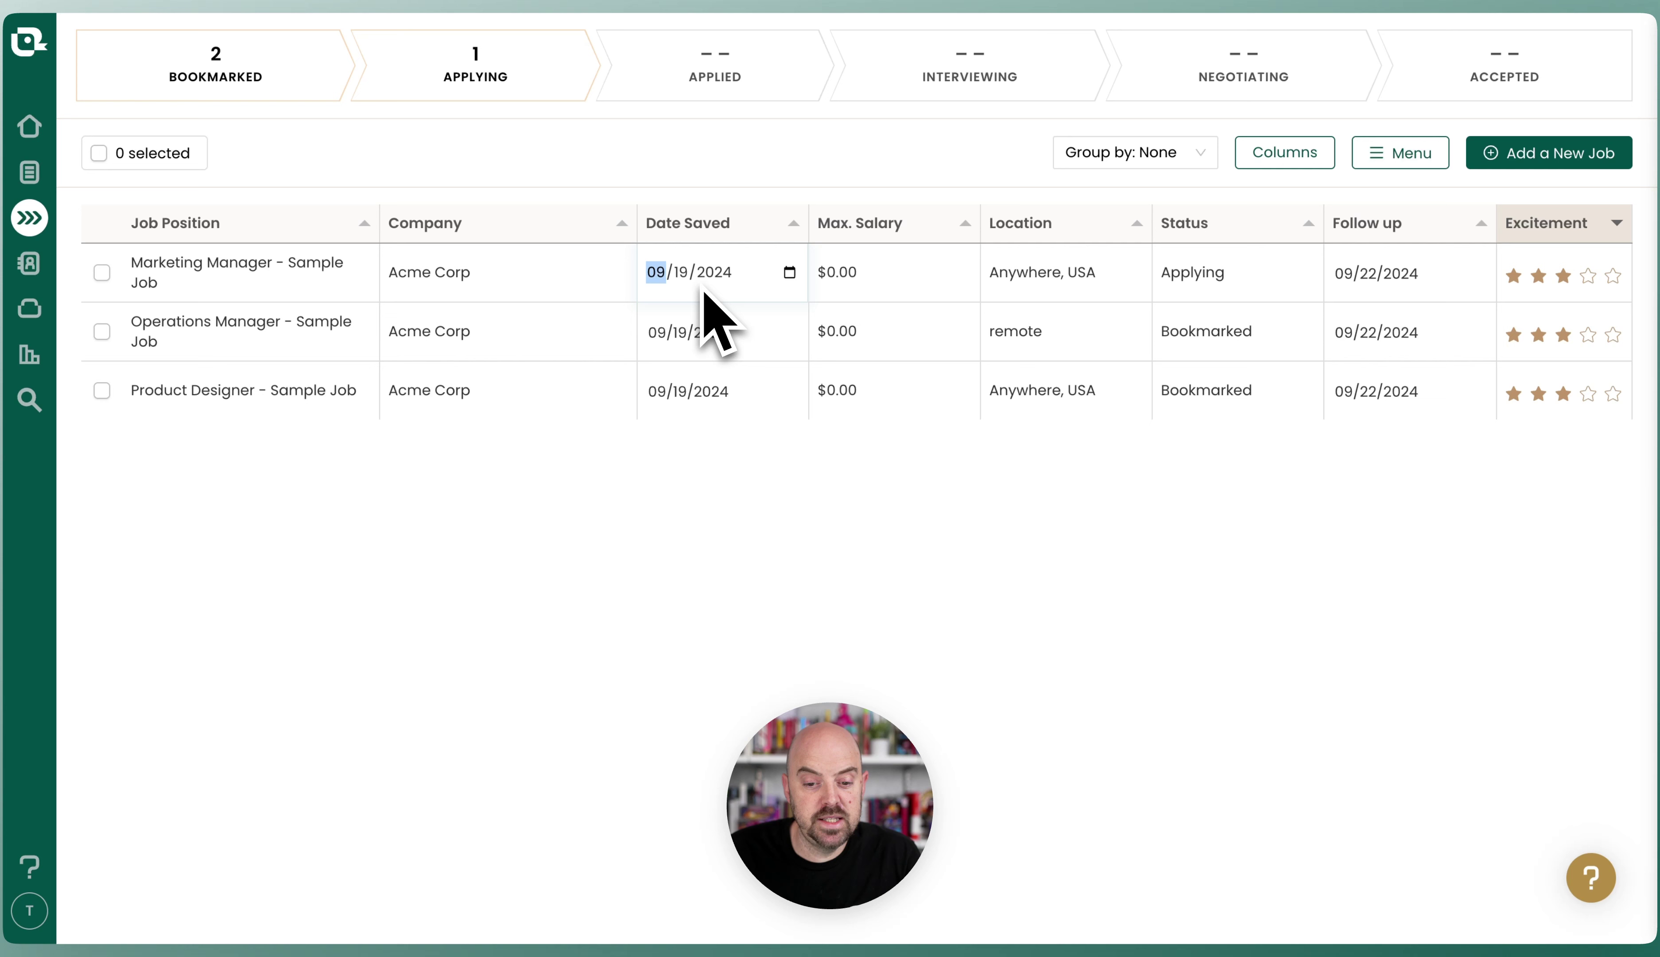
{"action": "left_click", "coordinate": [790, 272]}
{"action": "left_click", "coordinate": [854, 290]}
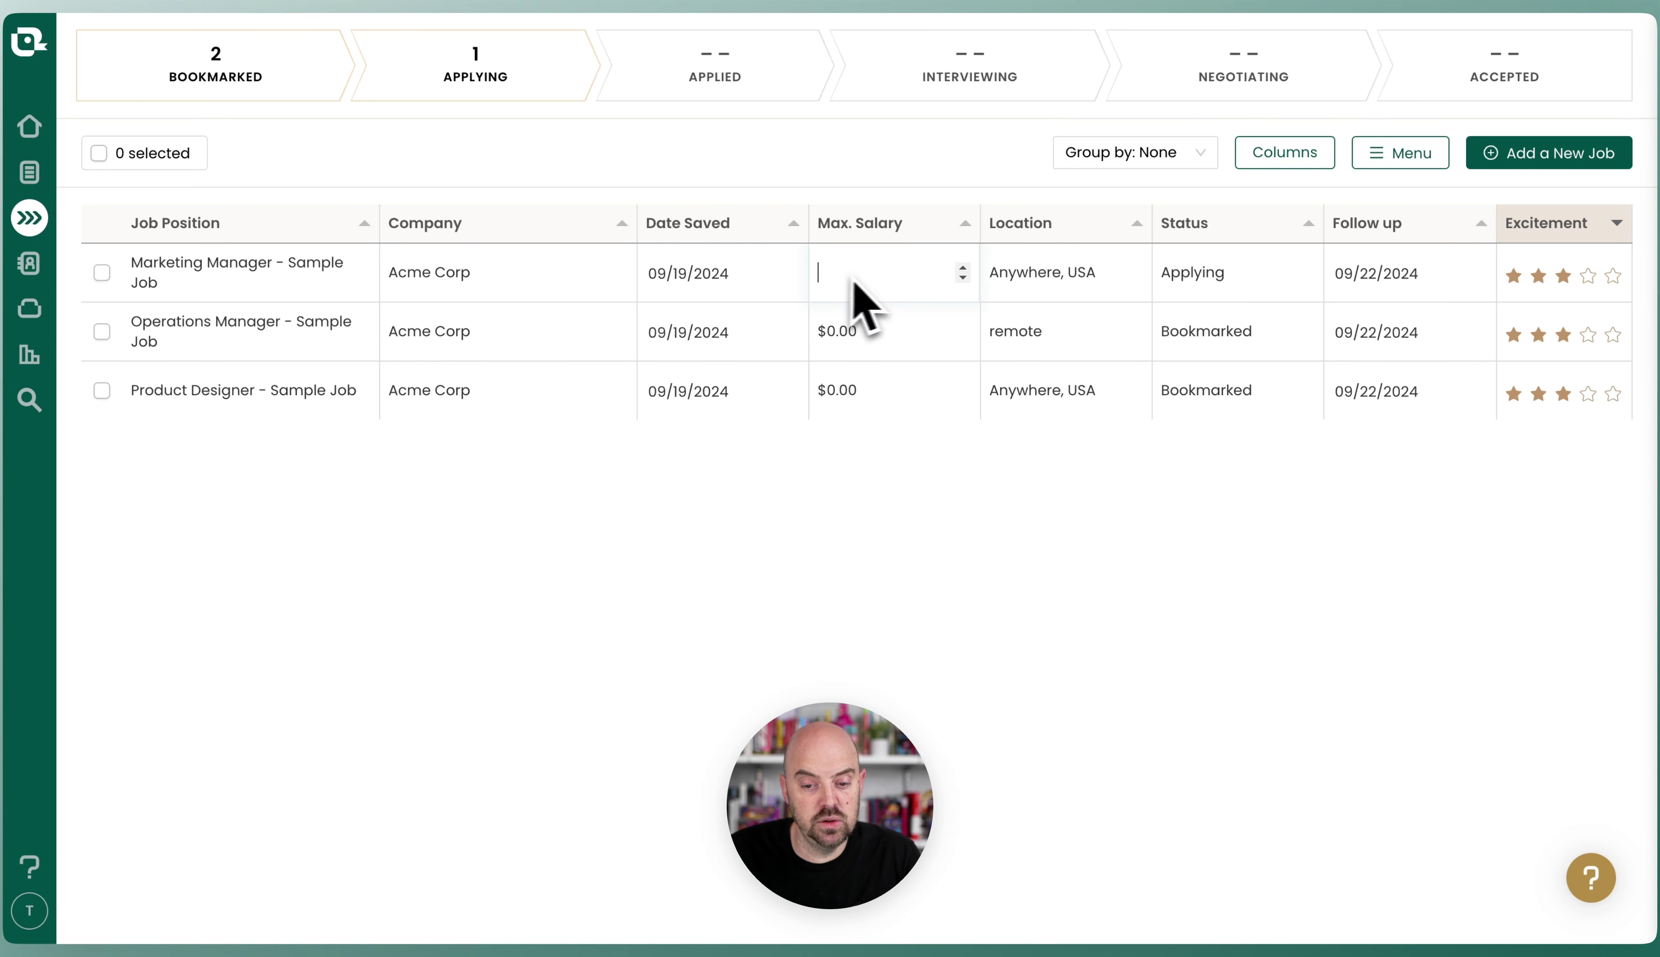
{"action": "left_click", "coordinate": [1061, 274]}
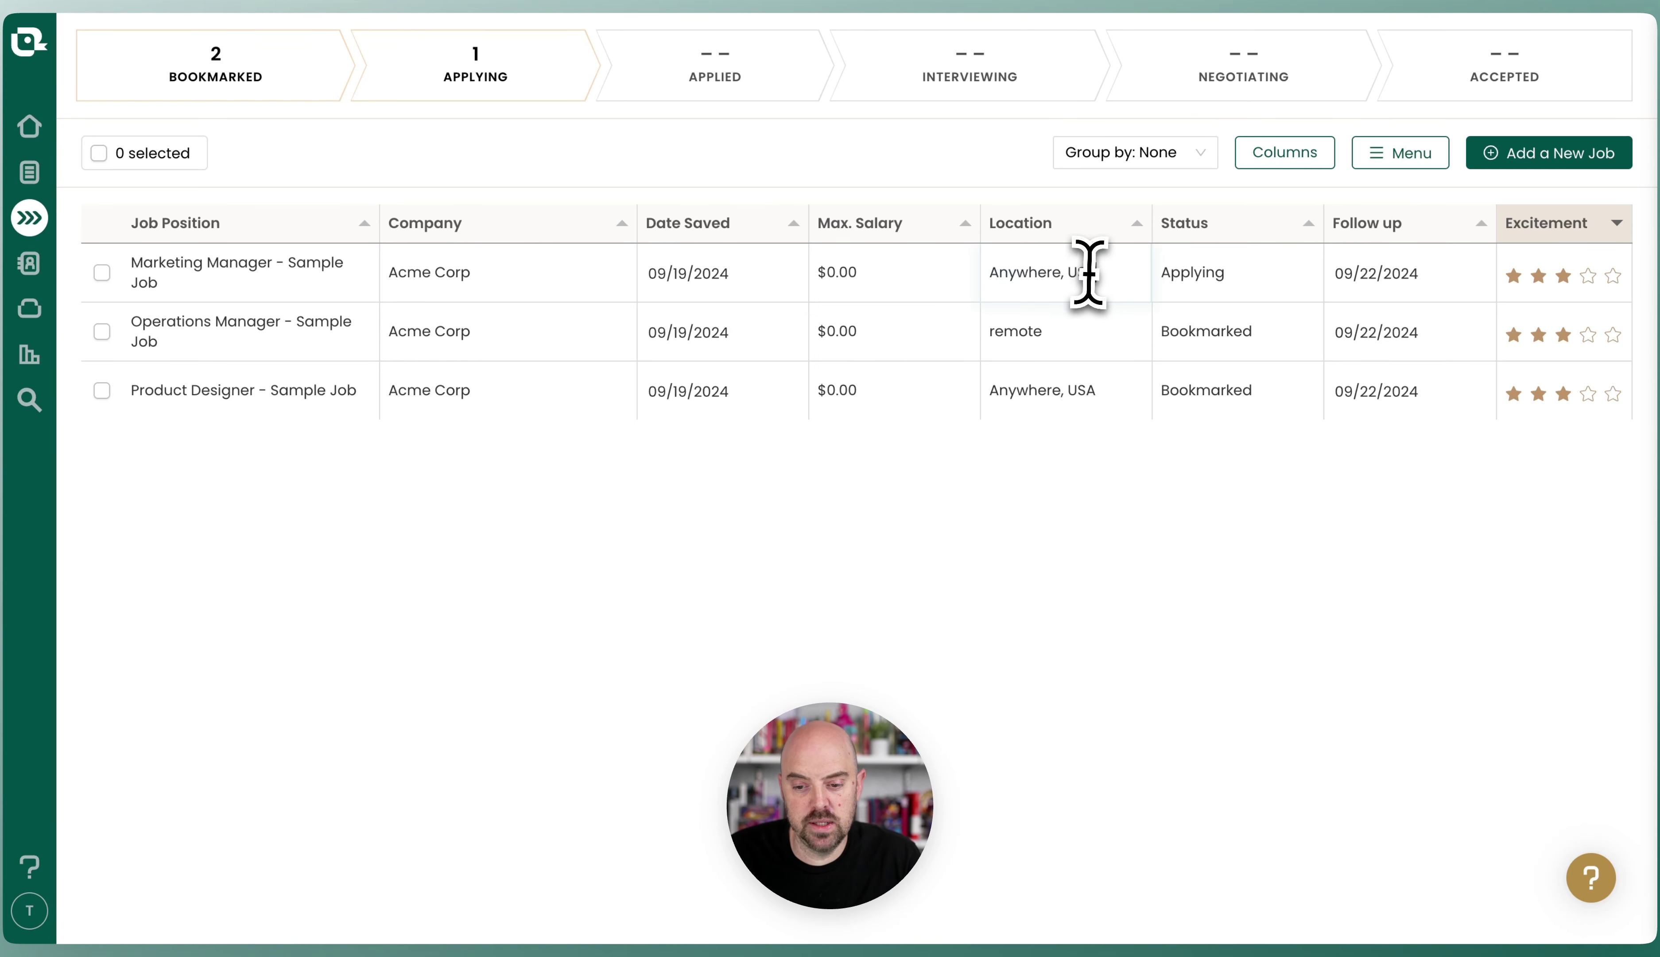
{"action": "left_click", "coordinate": [1226, 283]}
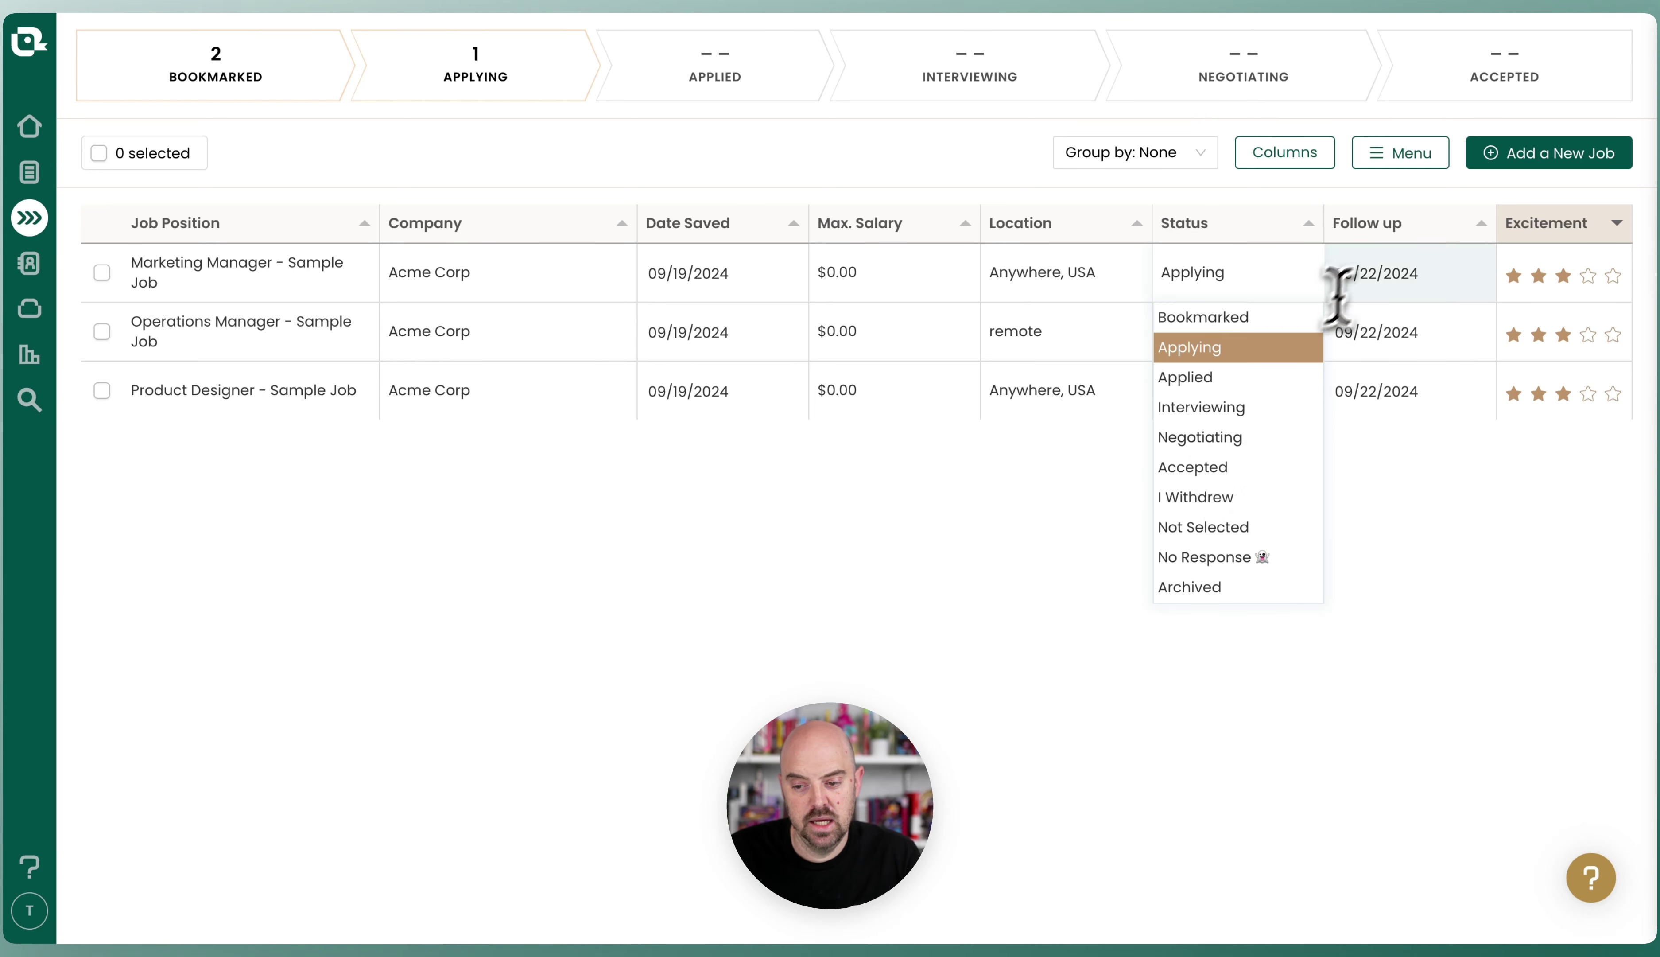
{"action": "left_click", "coordinate": [1340, 271]}
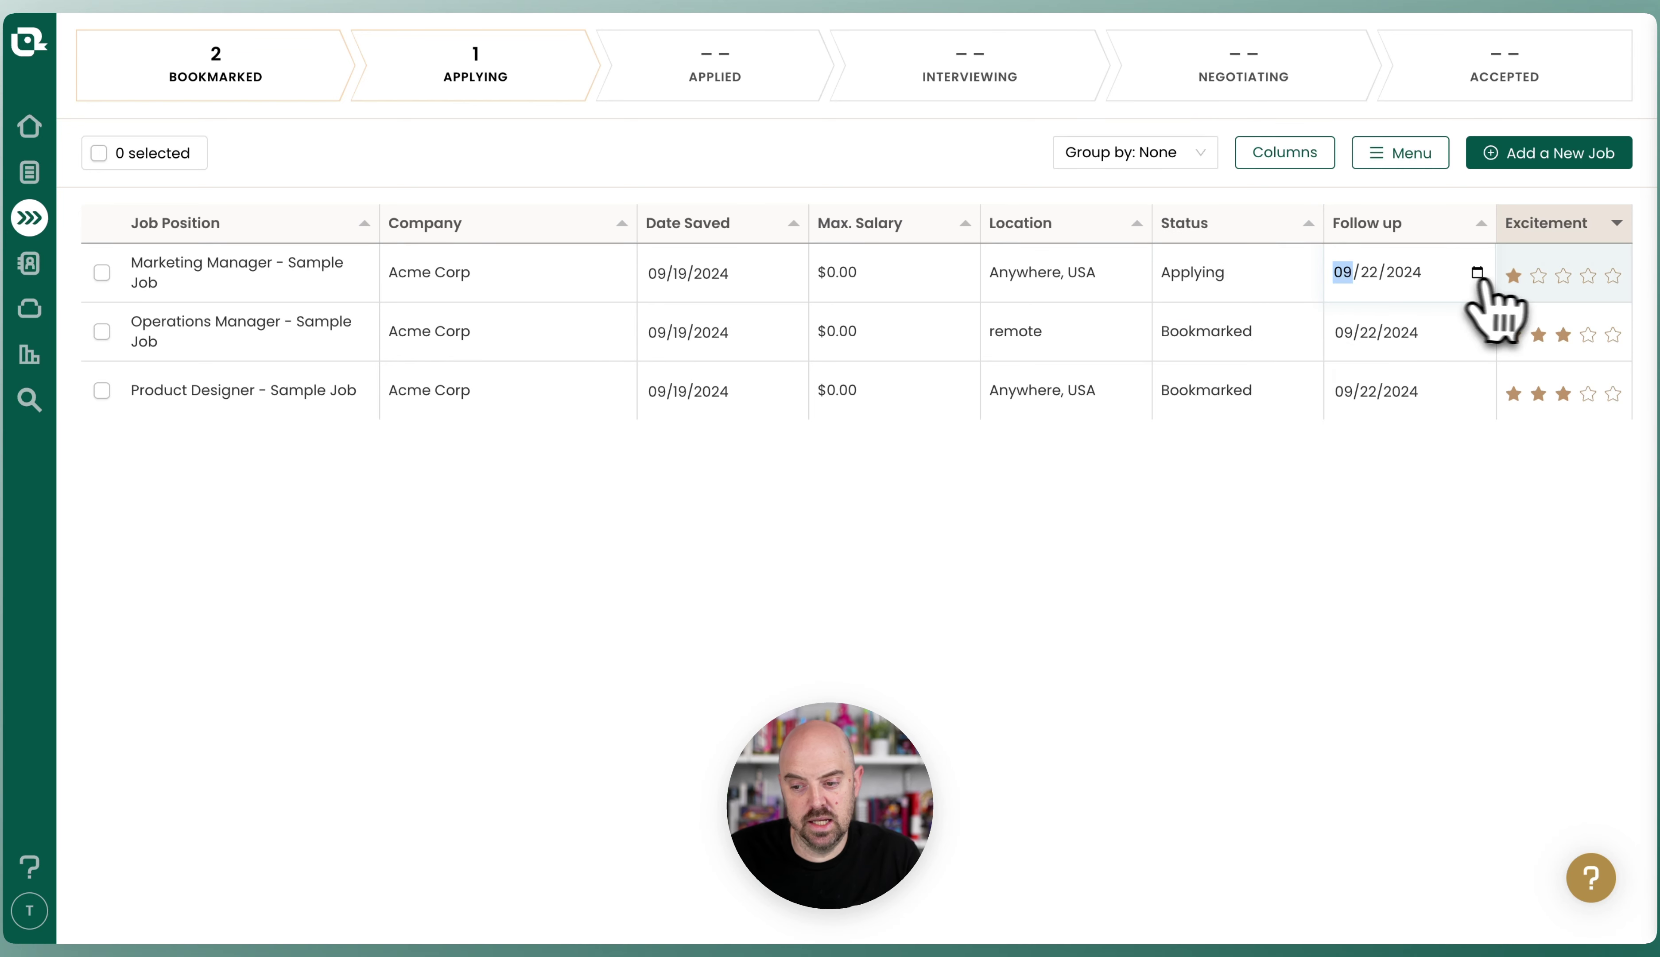
{"action": "left_click", "coordinate": [1589, 276]}
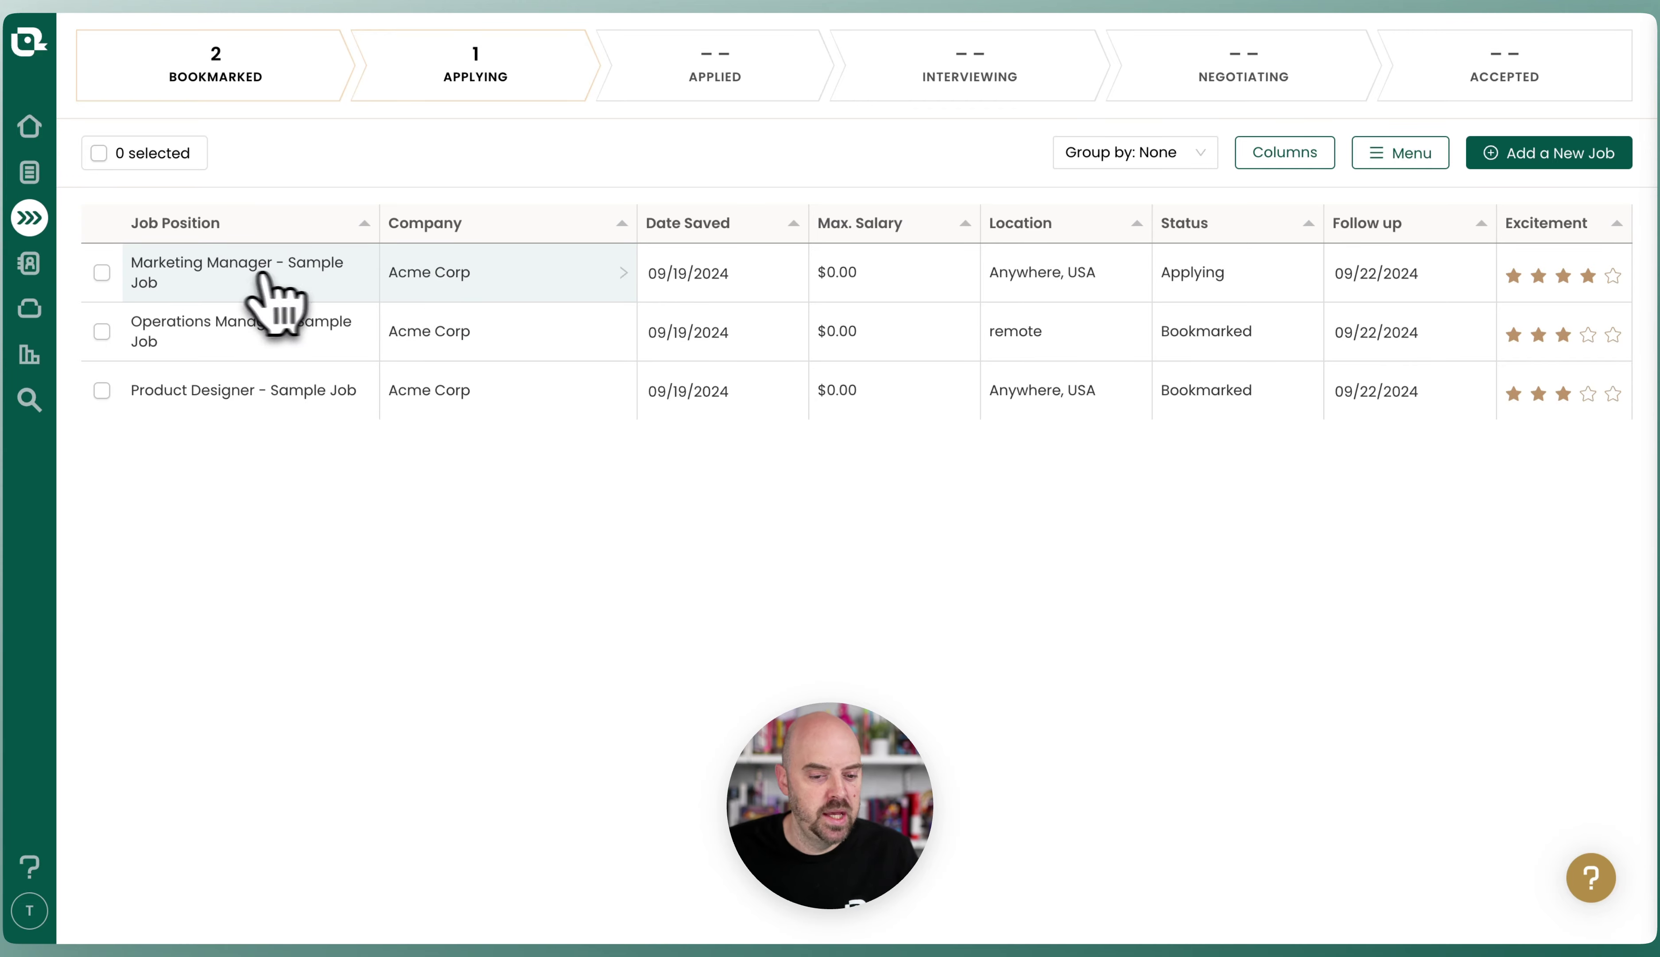
View the Marketing Manager sample job's details and return to the full job list.
{"action": "left_click", "coordinate": [293, 275]}
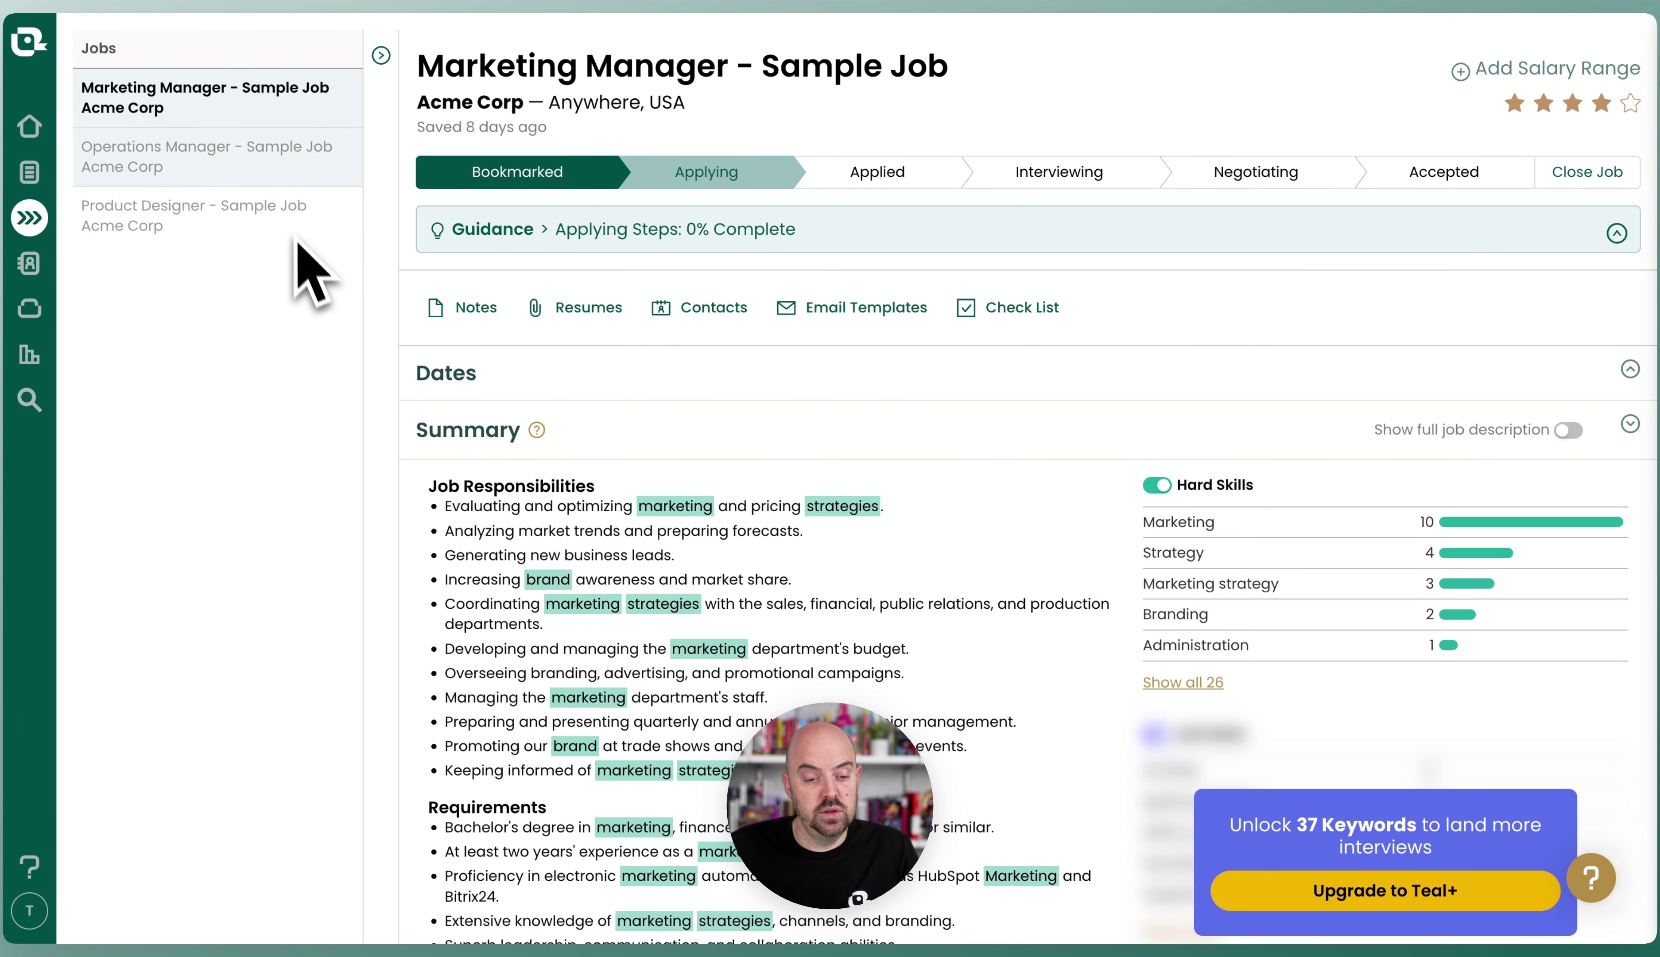
{"action": "left_click", "coordinate": [381, 57]}
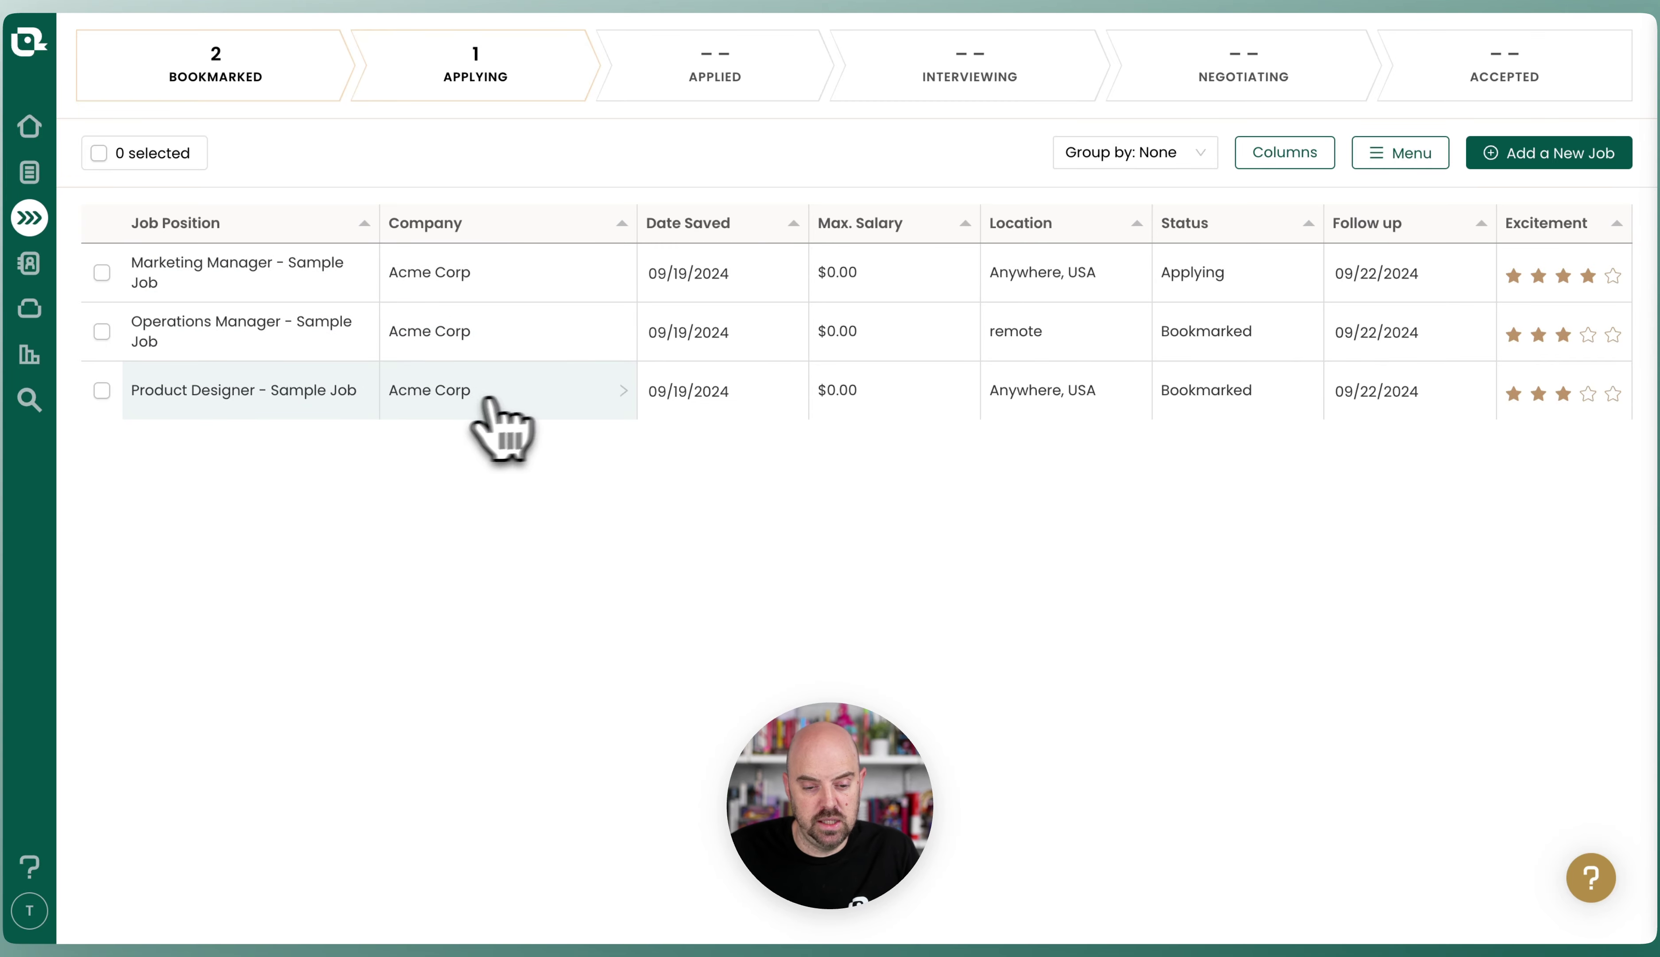
Open the Product Designer sample job and preview its salary range form, closing the form without saving.
{"action": "left_click", "coordinate": [550, 425]}
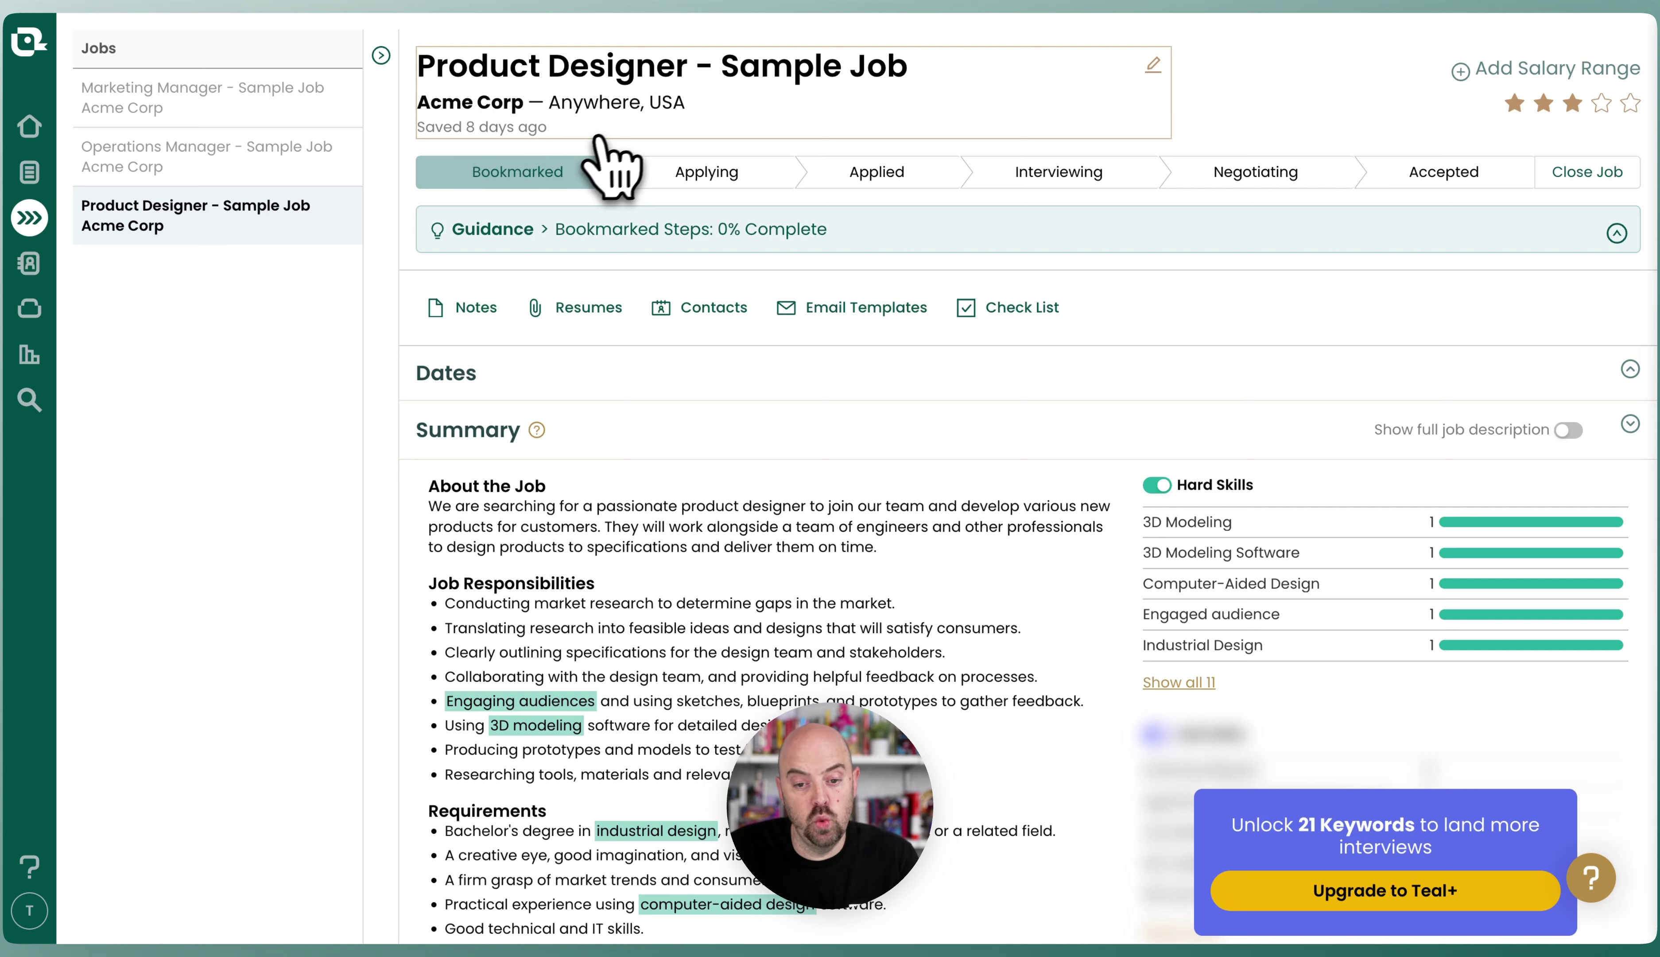
{"action": "left_click", "coordinate": [1532, 69]}
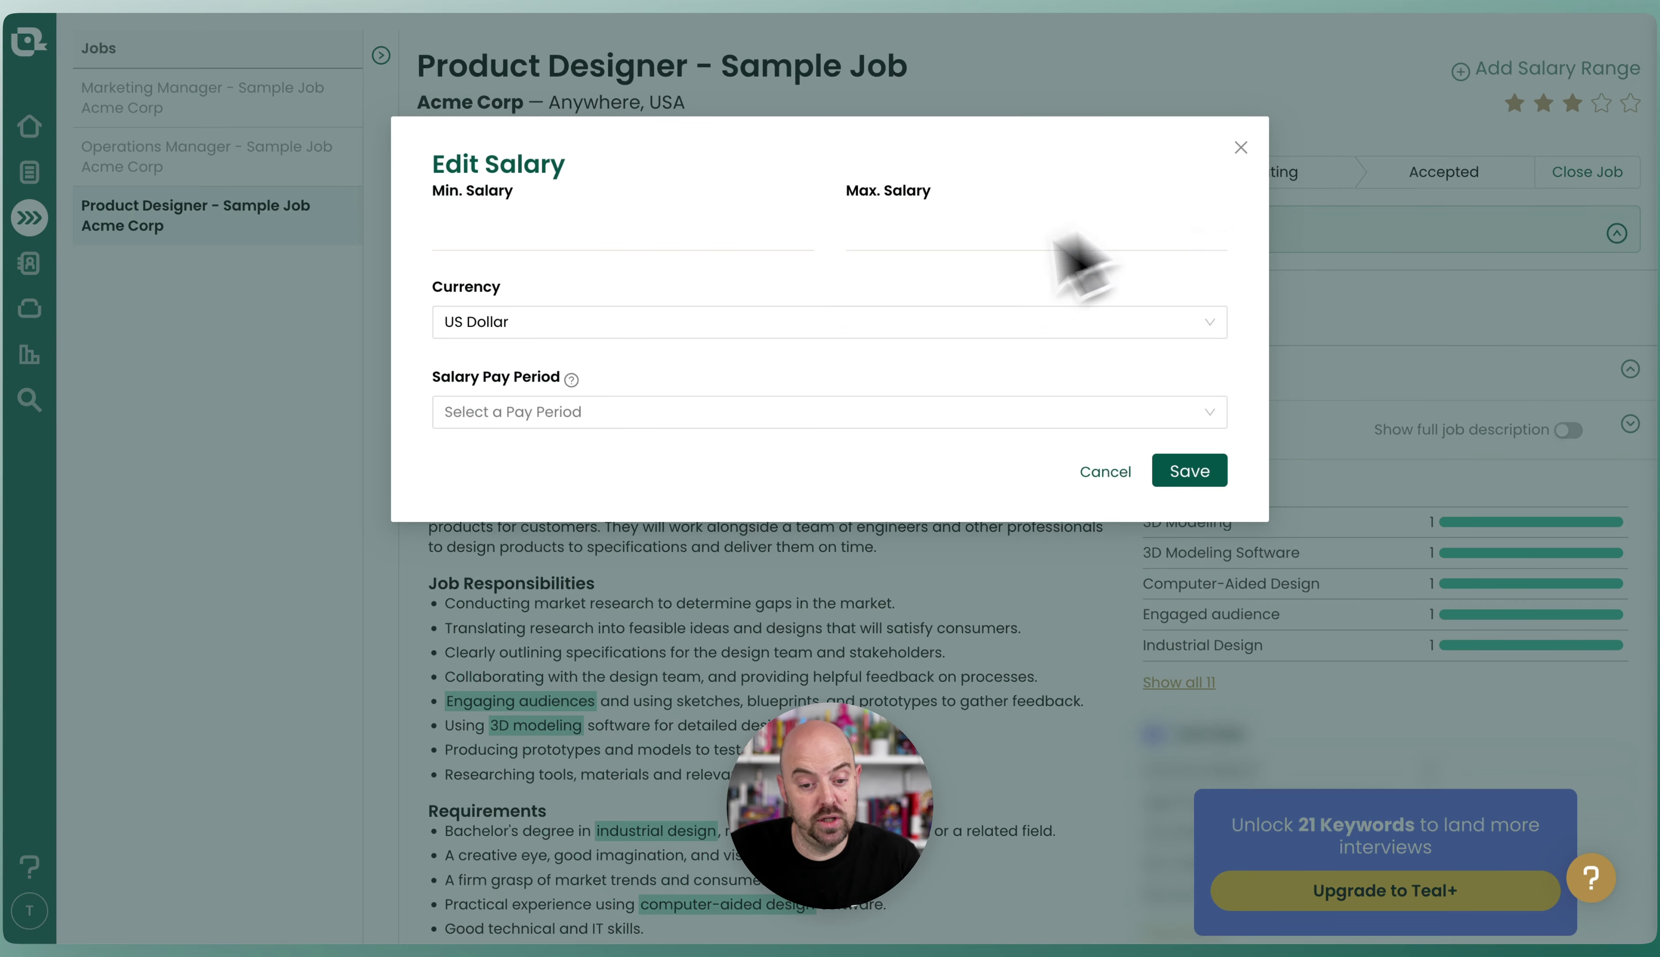
{"action": "left_click", "coordinate": [1240, 143]}
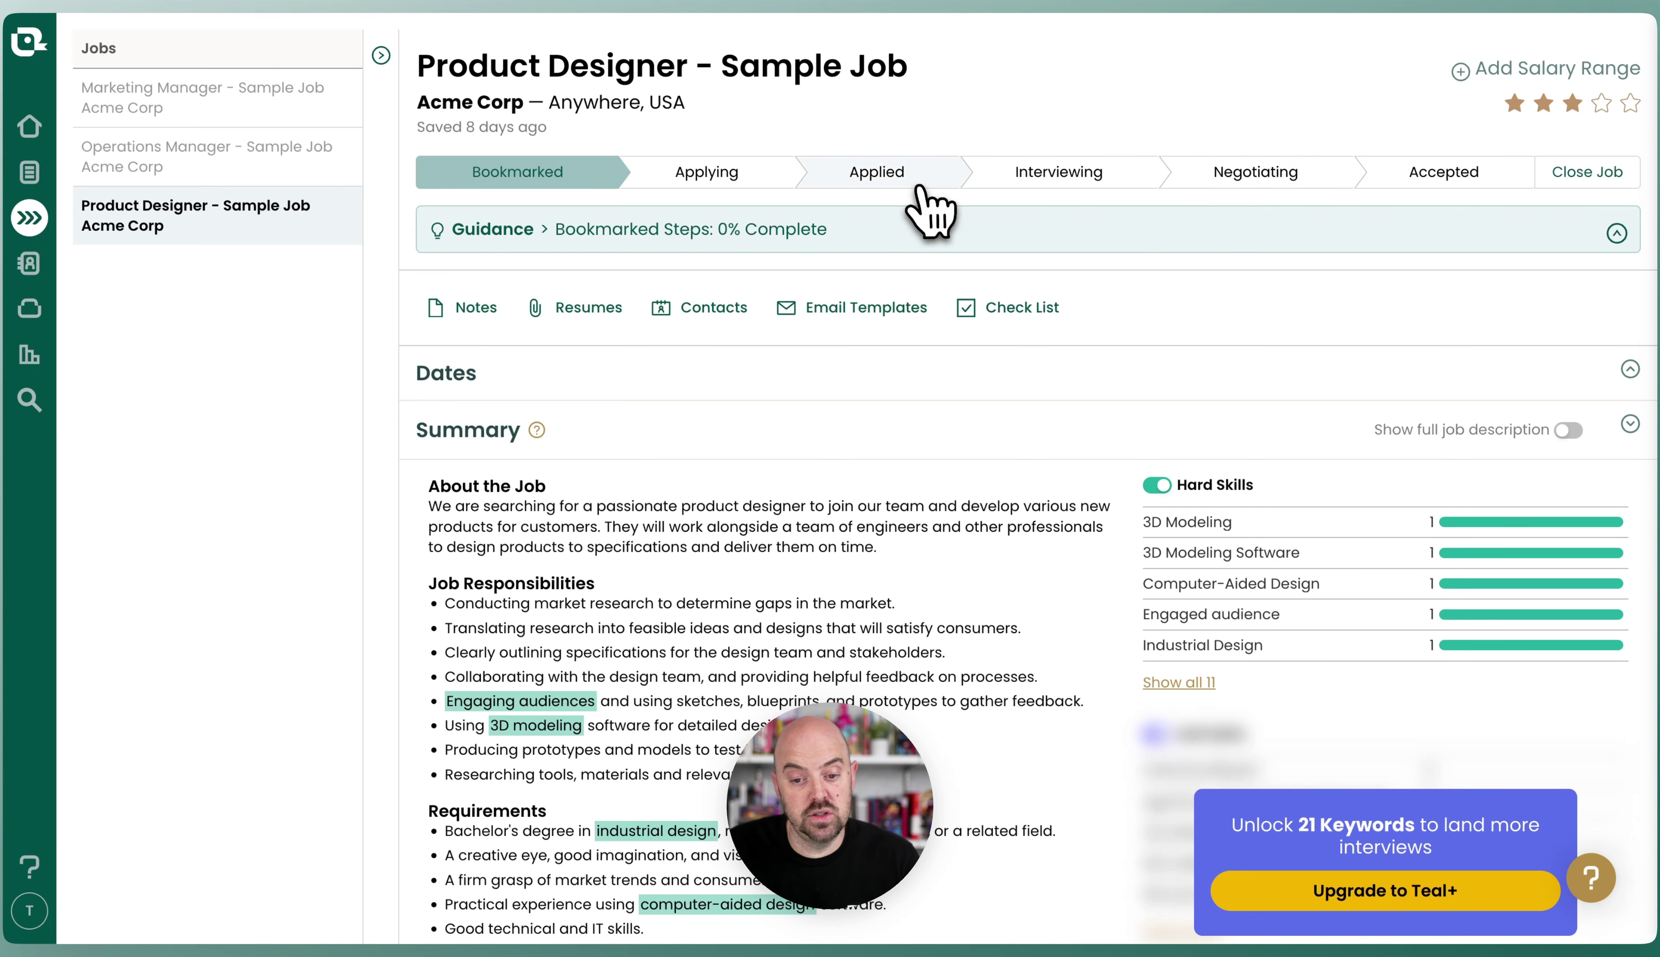
Try the Applied status, expand the guidance to compare the Bookmarked and Applying steps, and leave the Product Designer job as Bookmarked.
{"action": "left_click", "coordinate": [878, 173]}
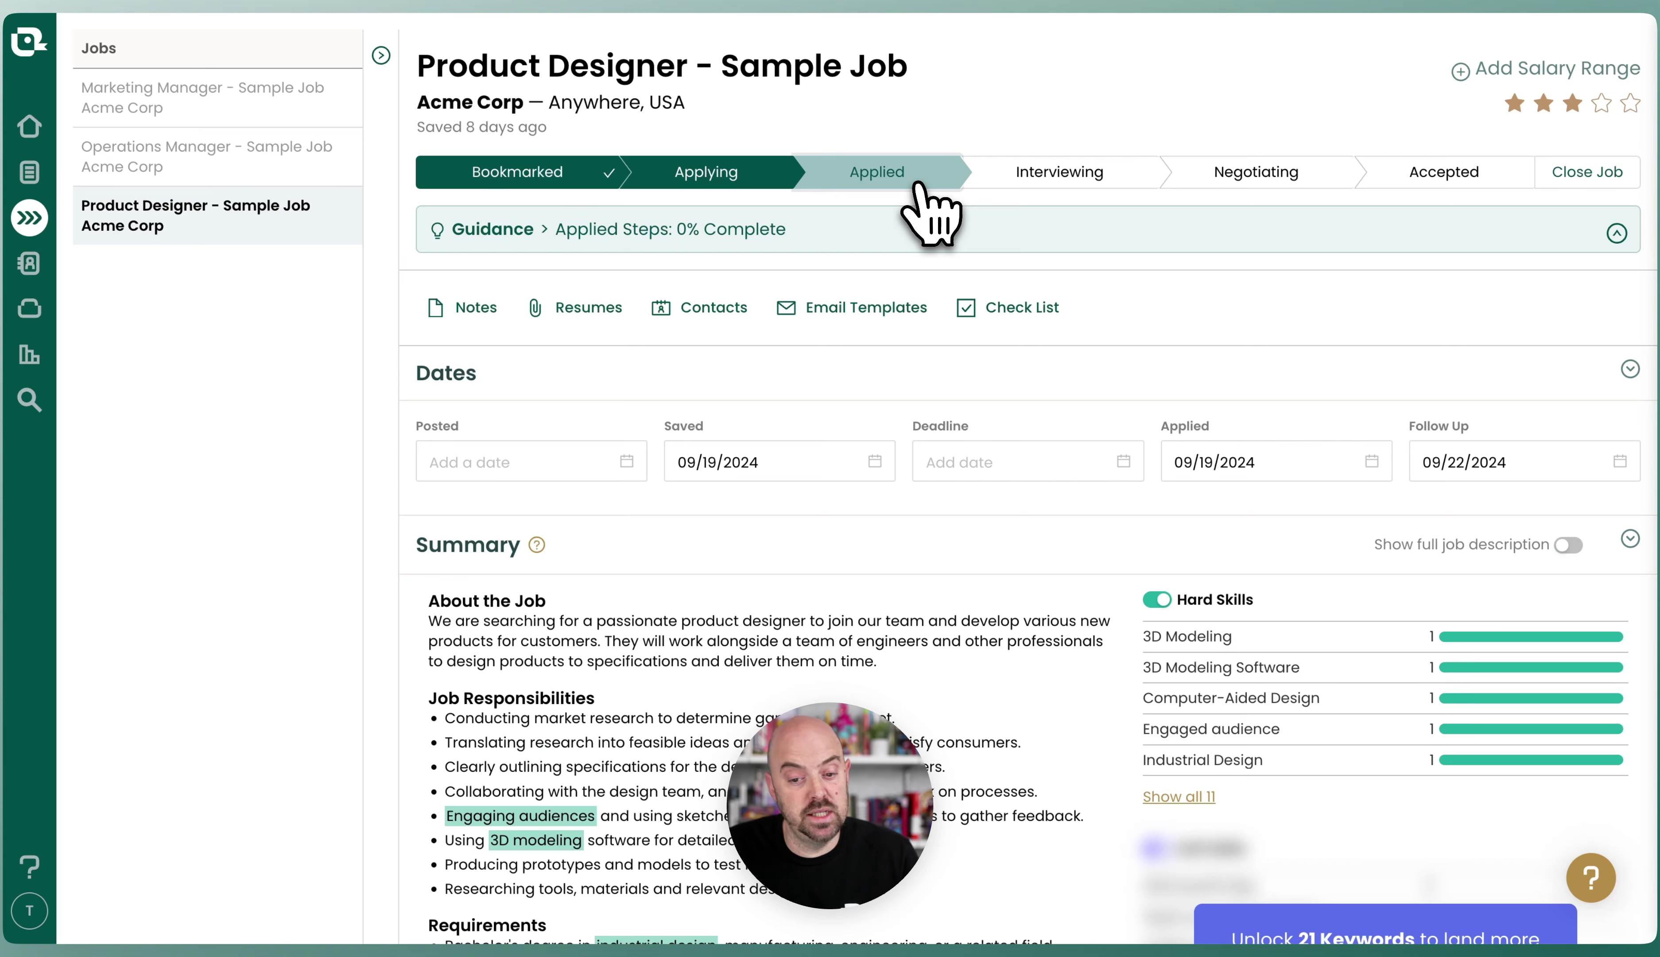
{"action": "left_click", "coordinate": [535, 180]}
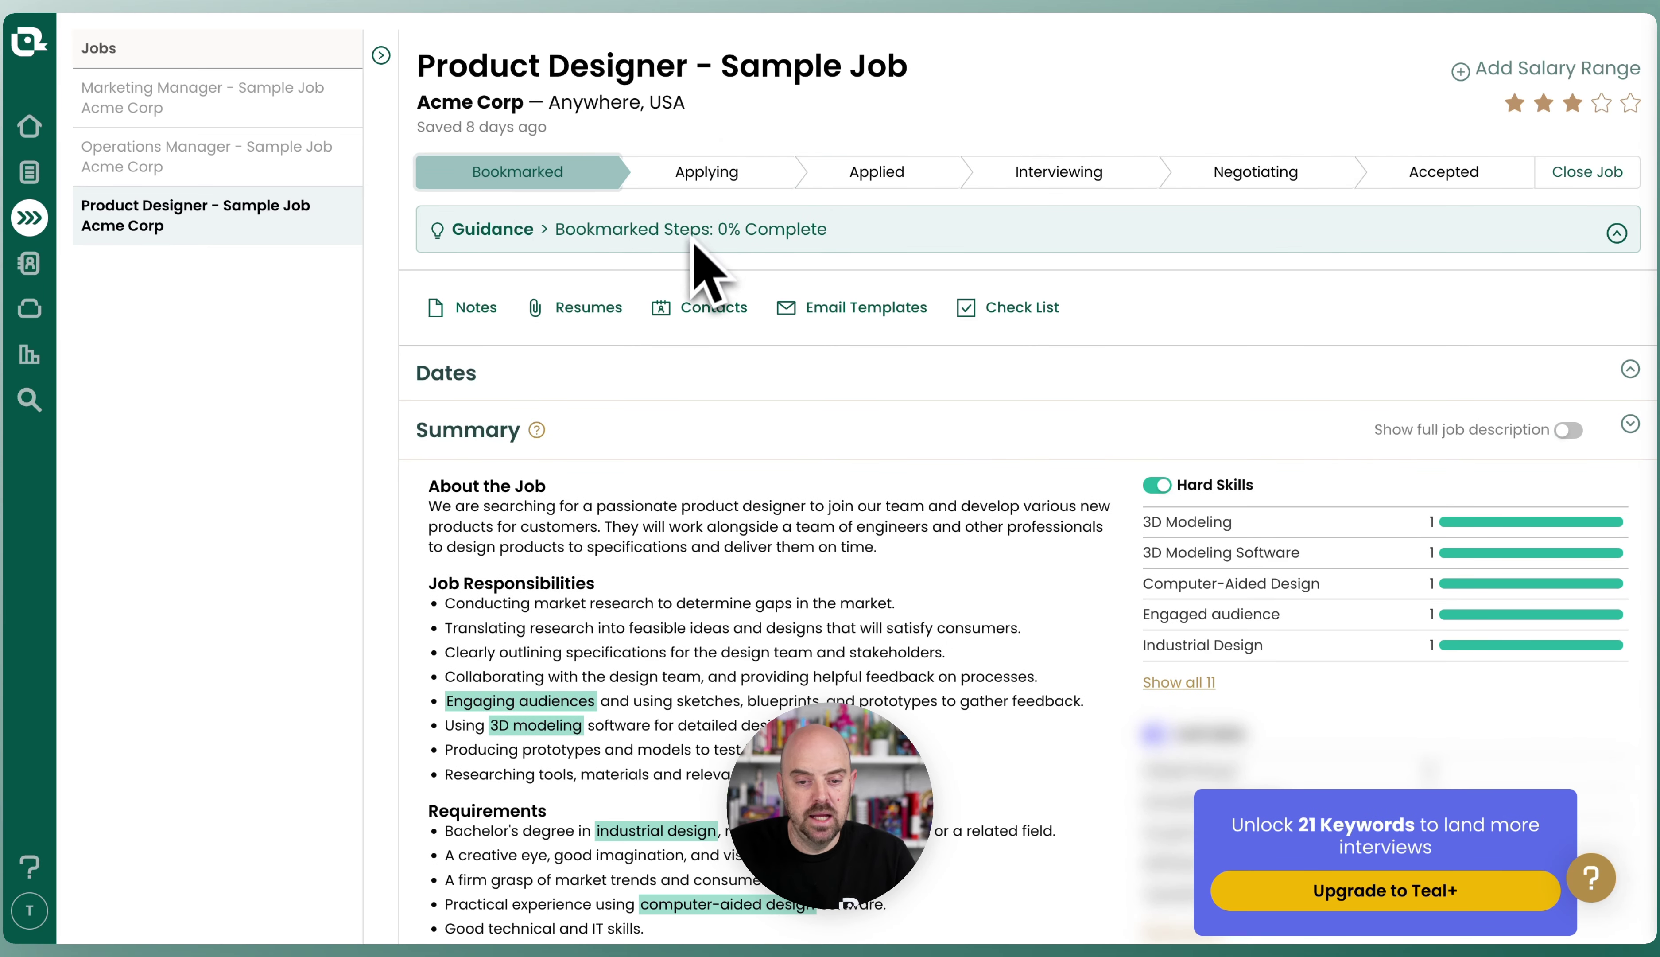
{"action": "left_click", "coordinate": [738, 239]}
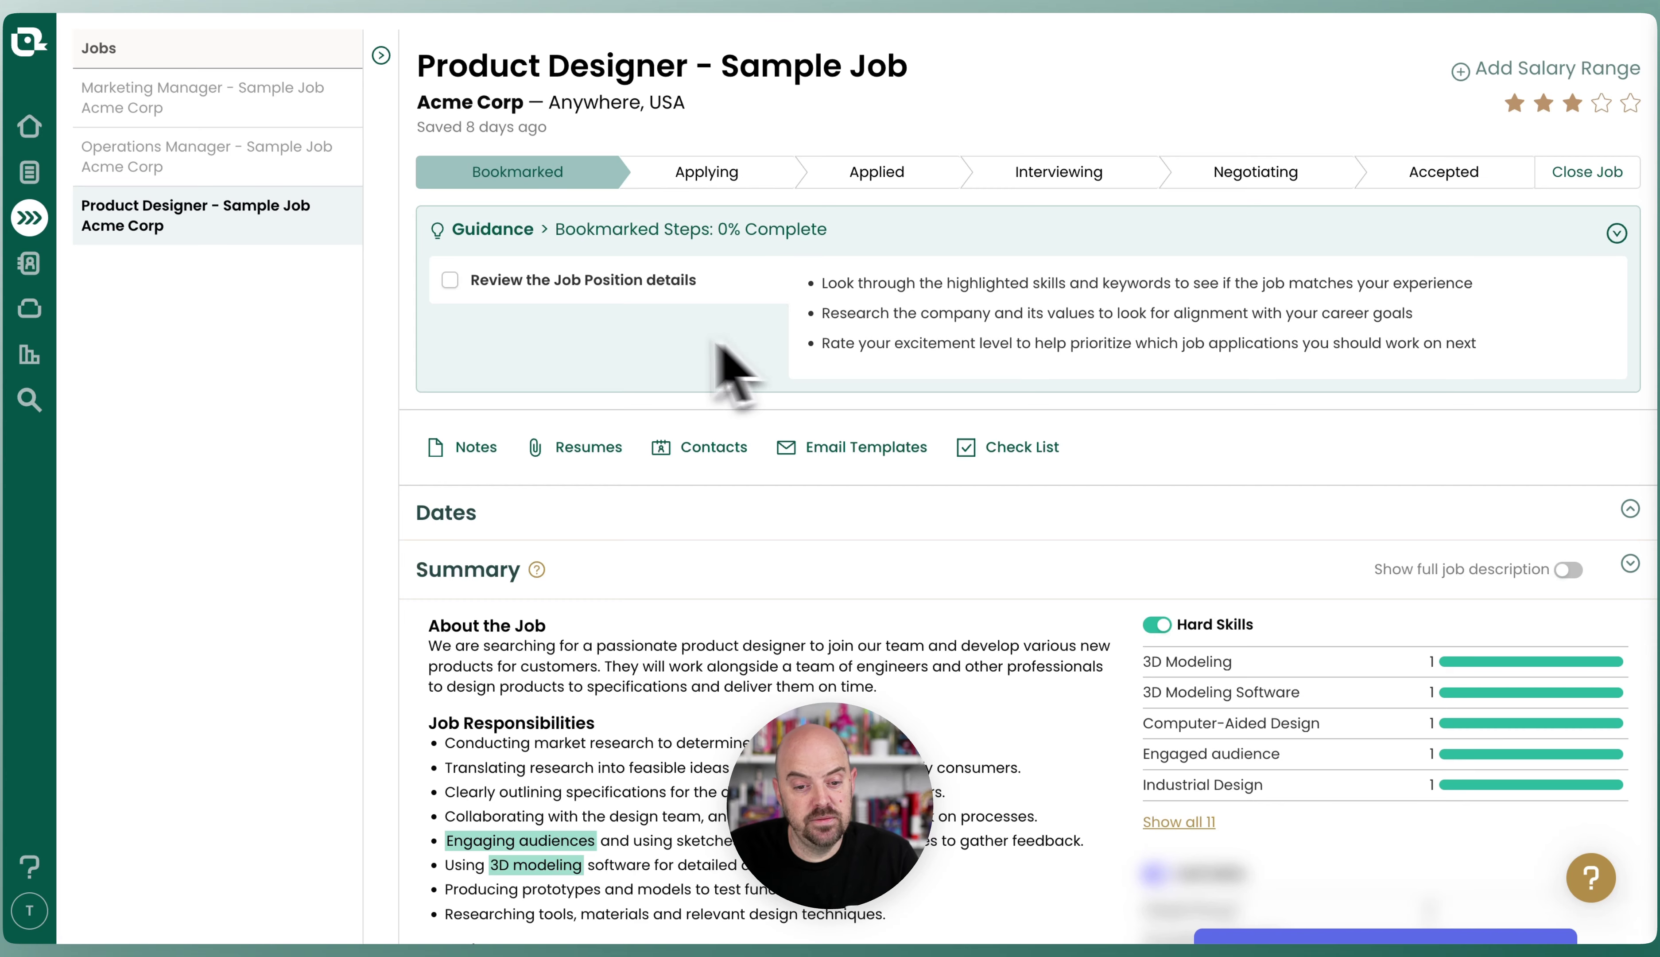
{"action": "left_click", "coordinate": [718, 180]}
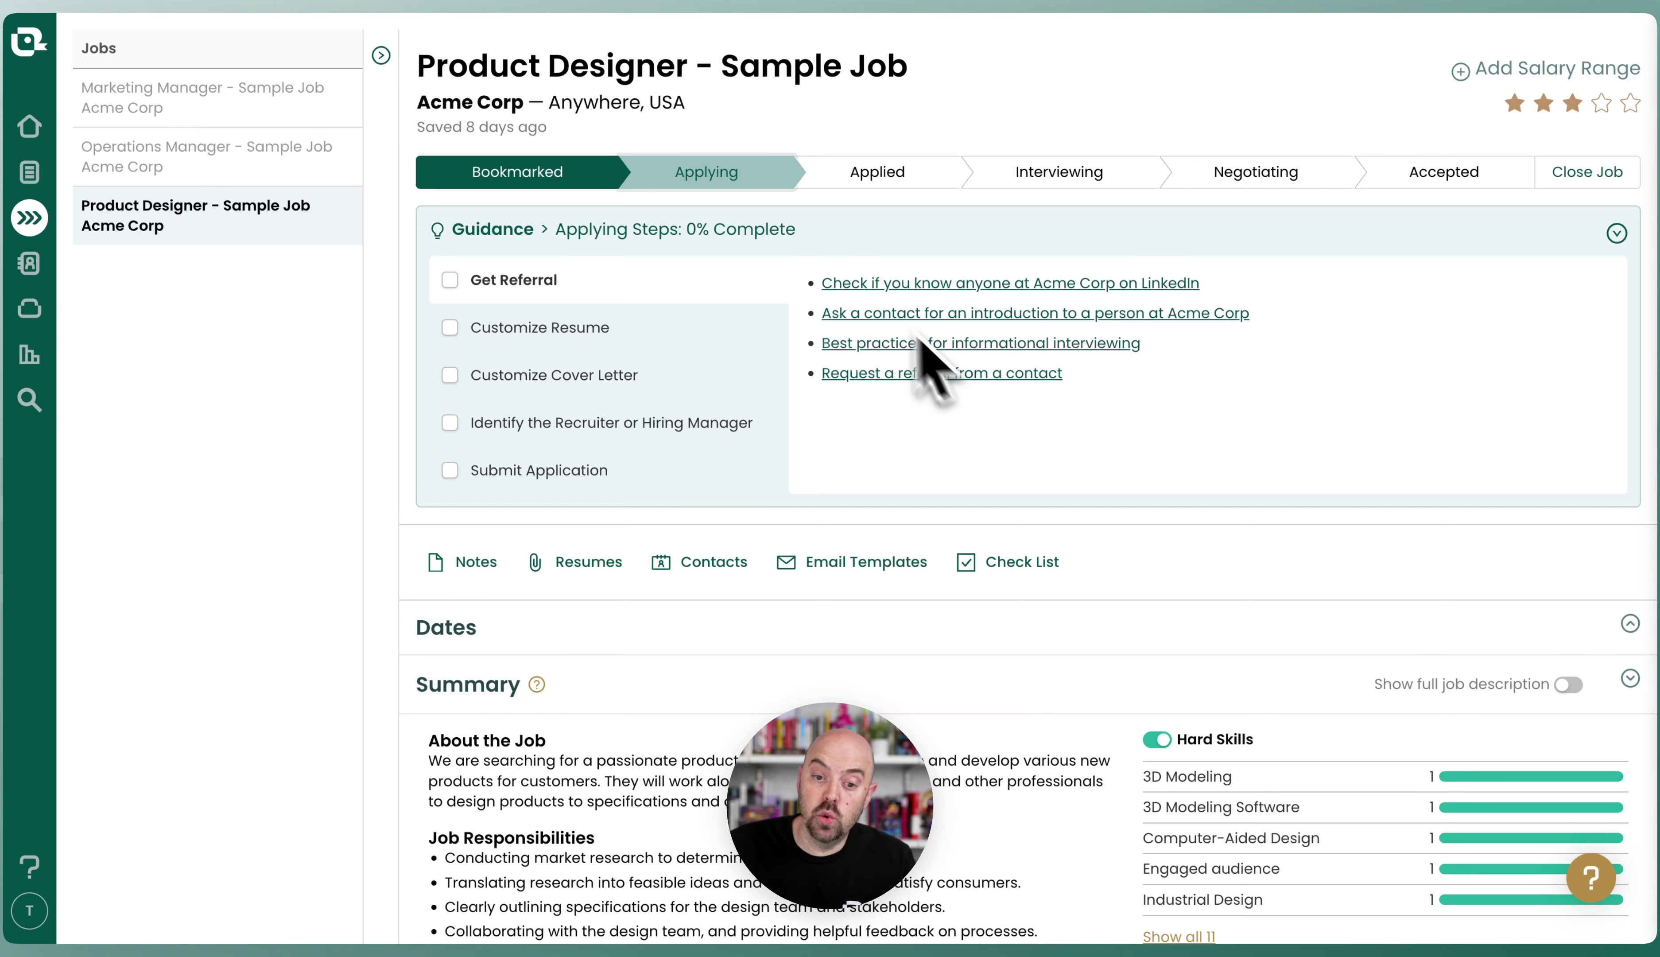
{"action": "left_click", "coordinate": [538, 173]}
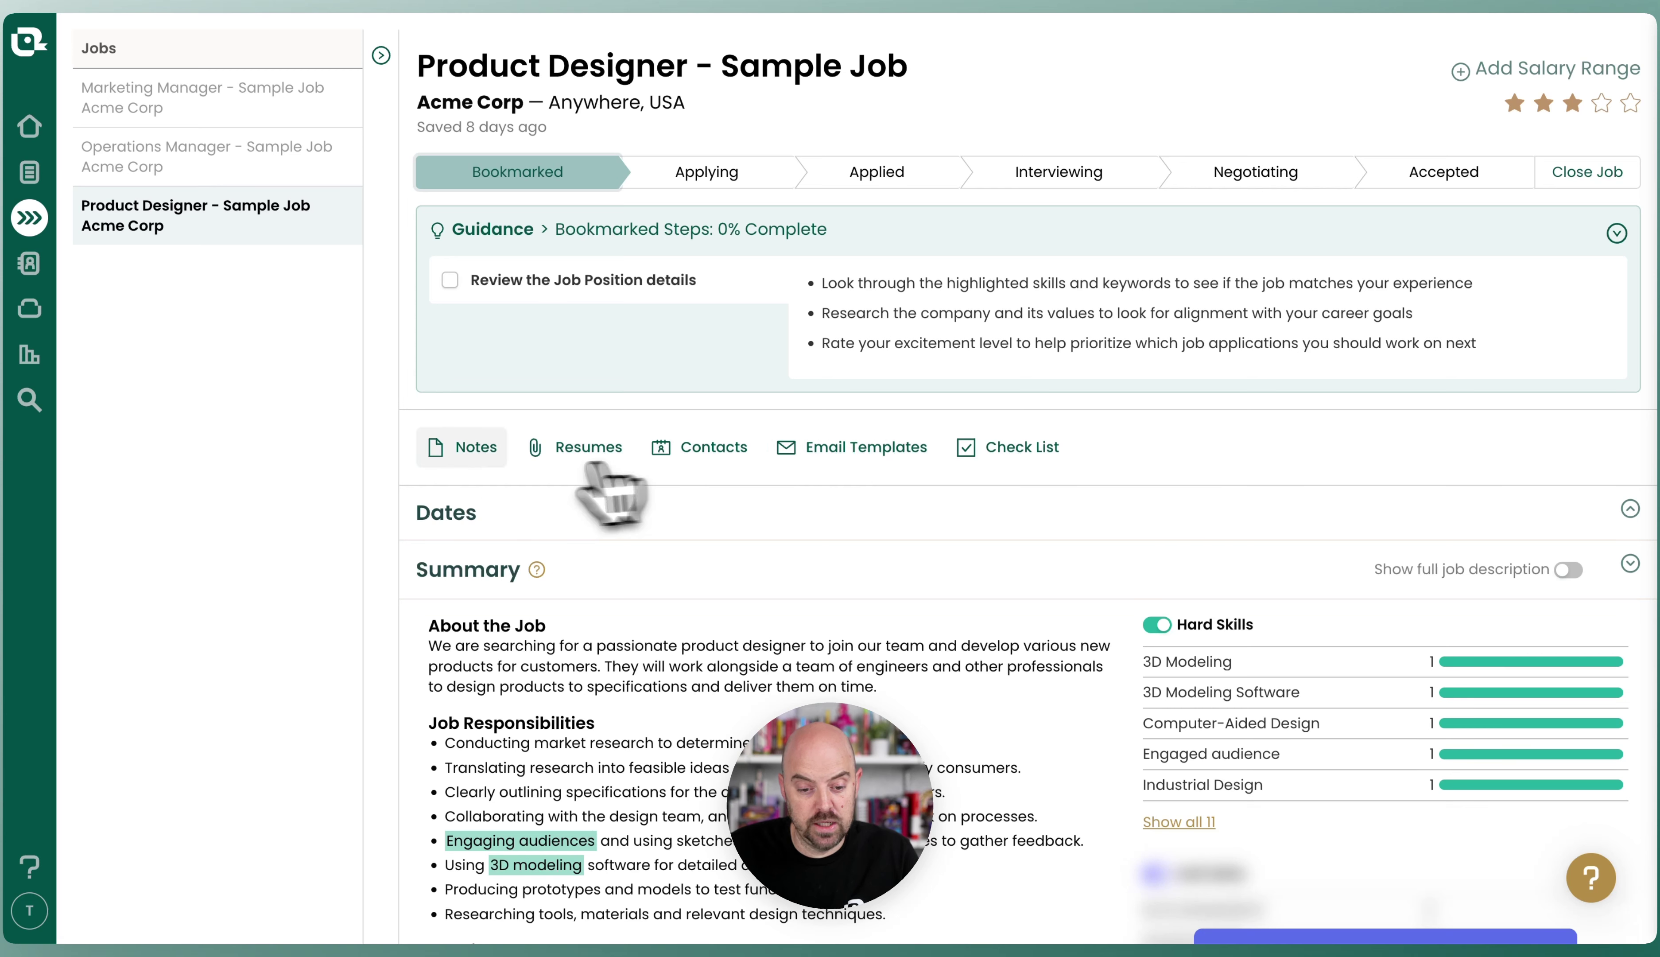
Preview the Product Designer job's notes, resumes, contacts, email templates and check list, and return to its notes.
{"action": "left_click", "coordinate": [479, 461]}
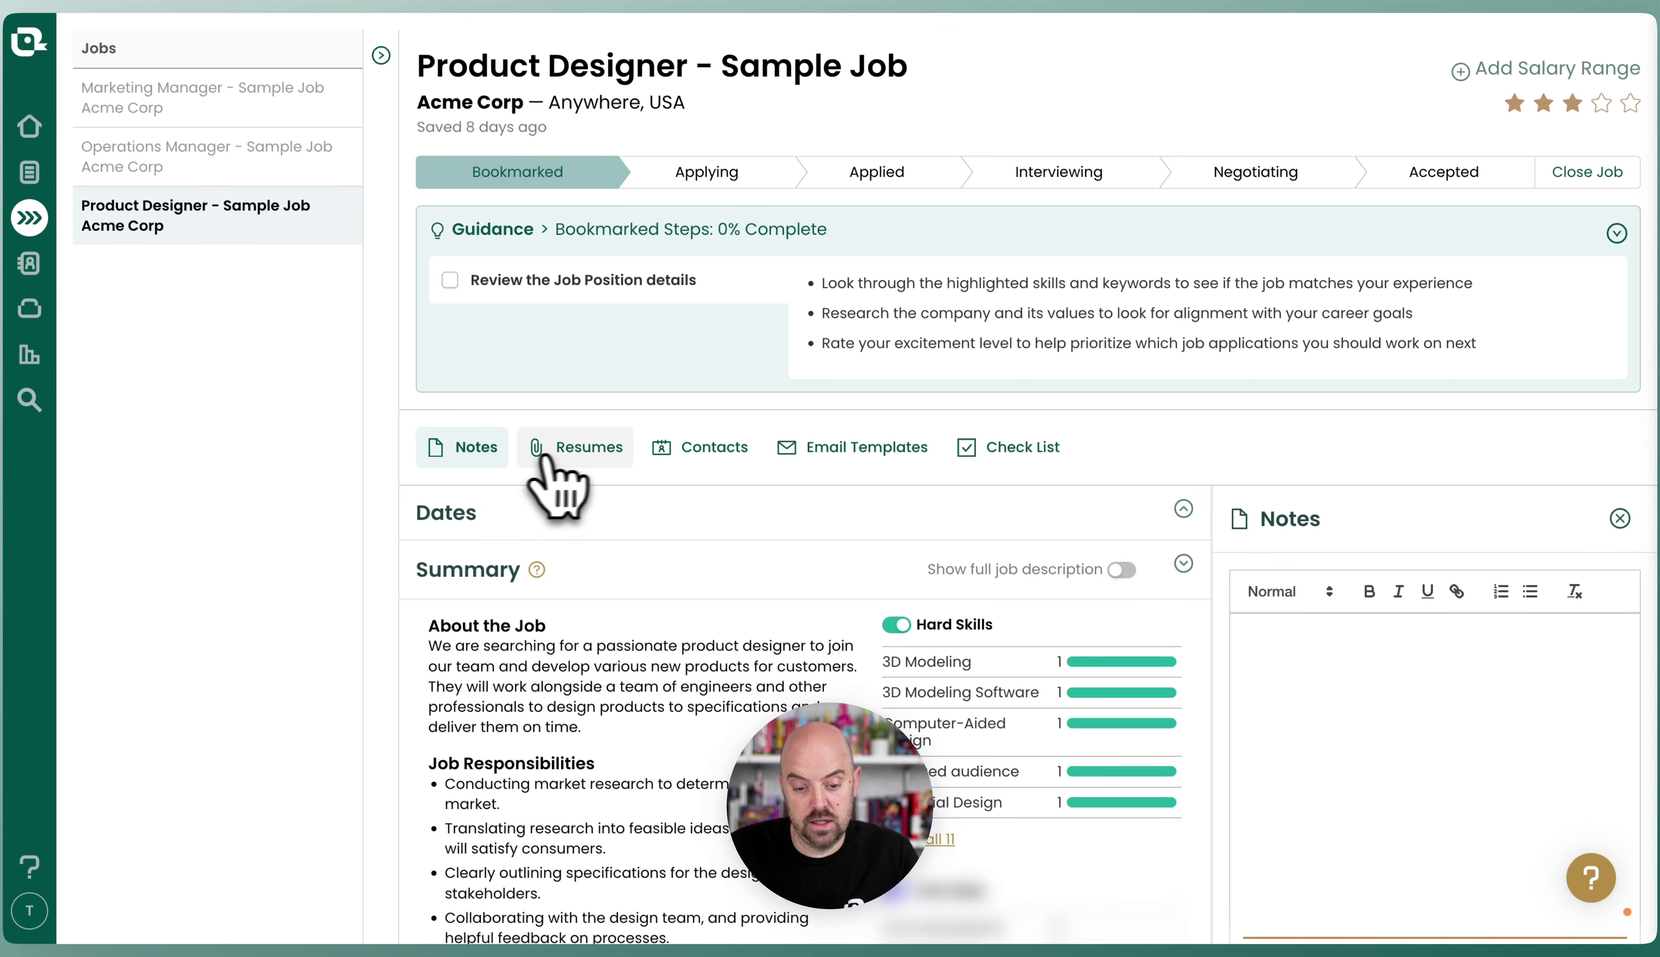
{"action": "left_click", "coordinate": [576, 448]}
{"action": "left_click", "coordinate": [748, 470]}
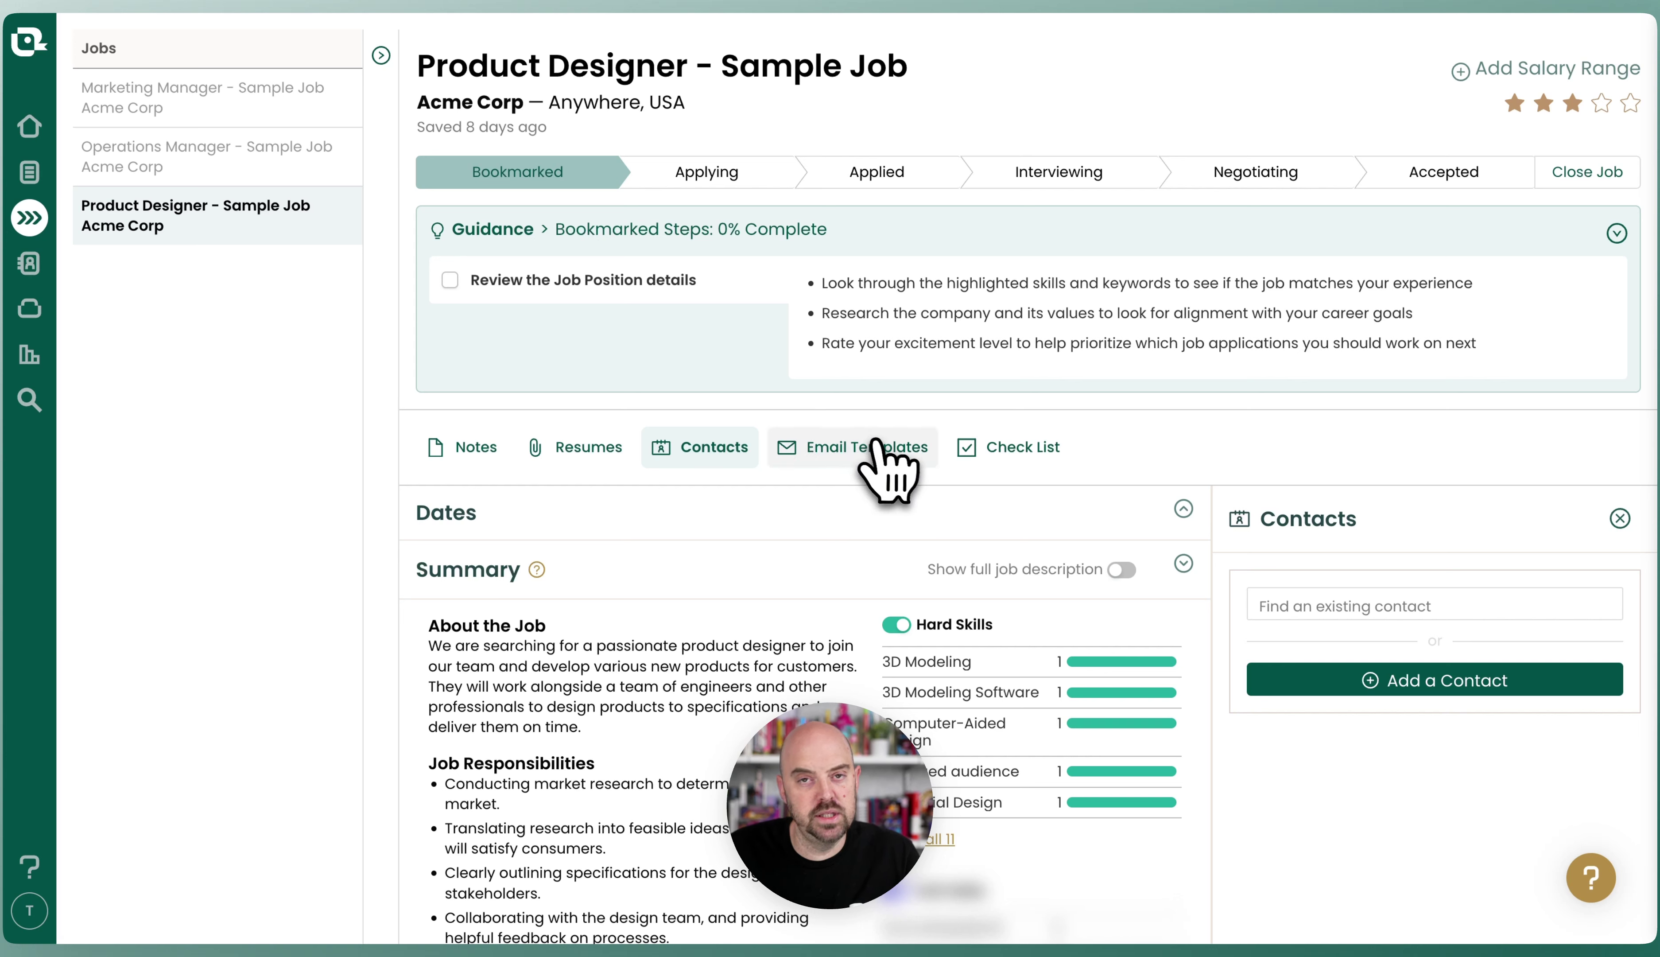
{"action": "left_click", "coordinate": [880, 451]}
{"action": "left_click", "coordinate": [975, 462]}
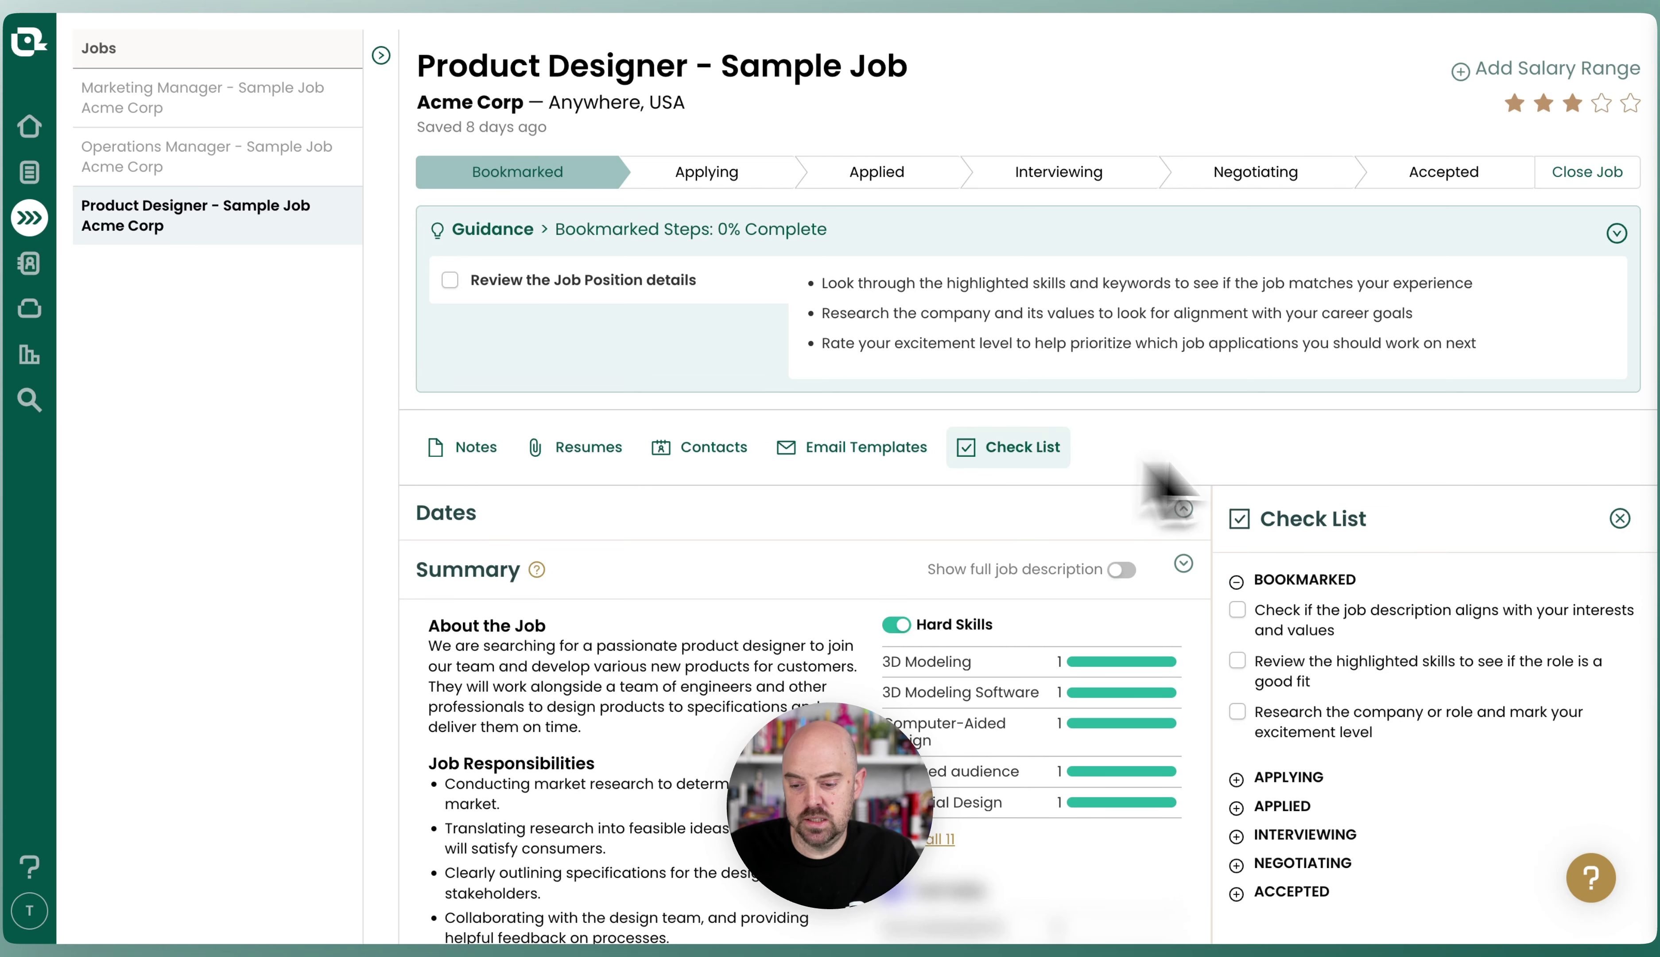
{"action": "left_click", "coordinate": [474, 448]}
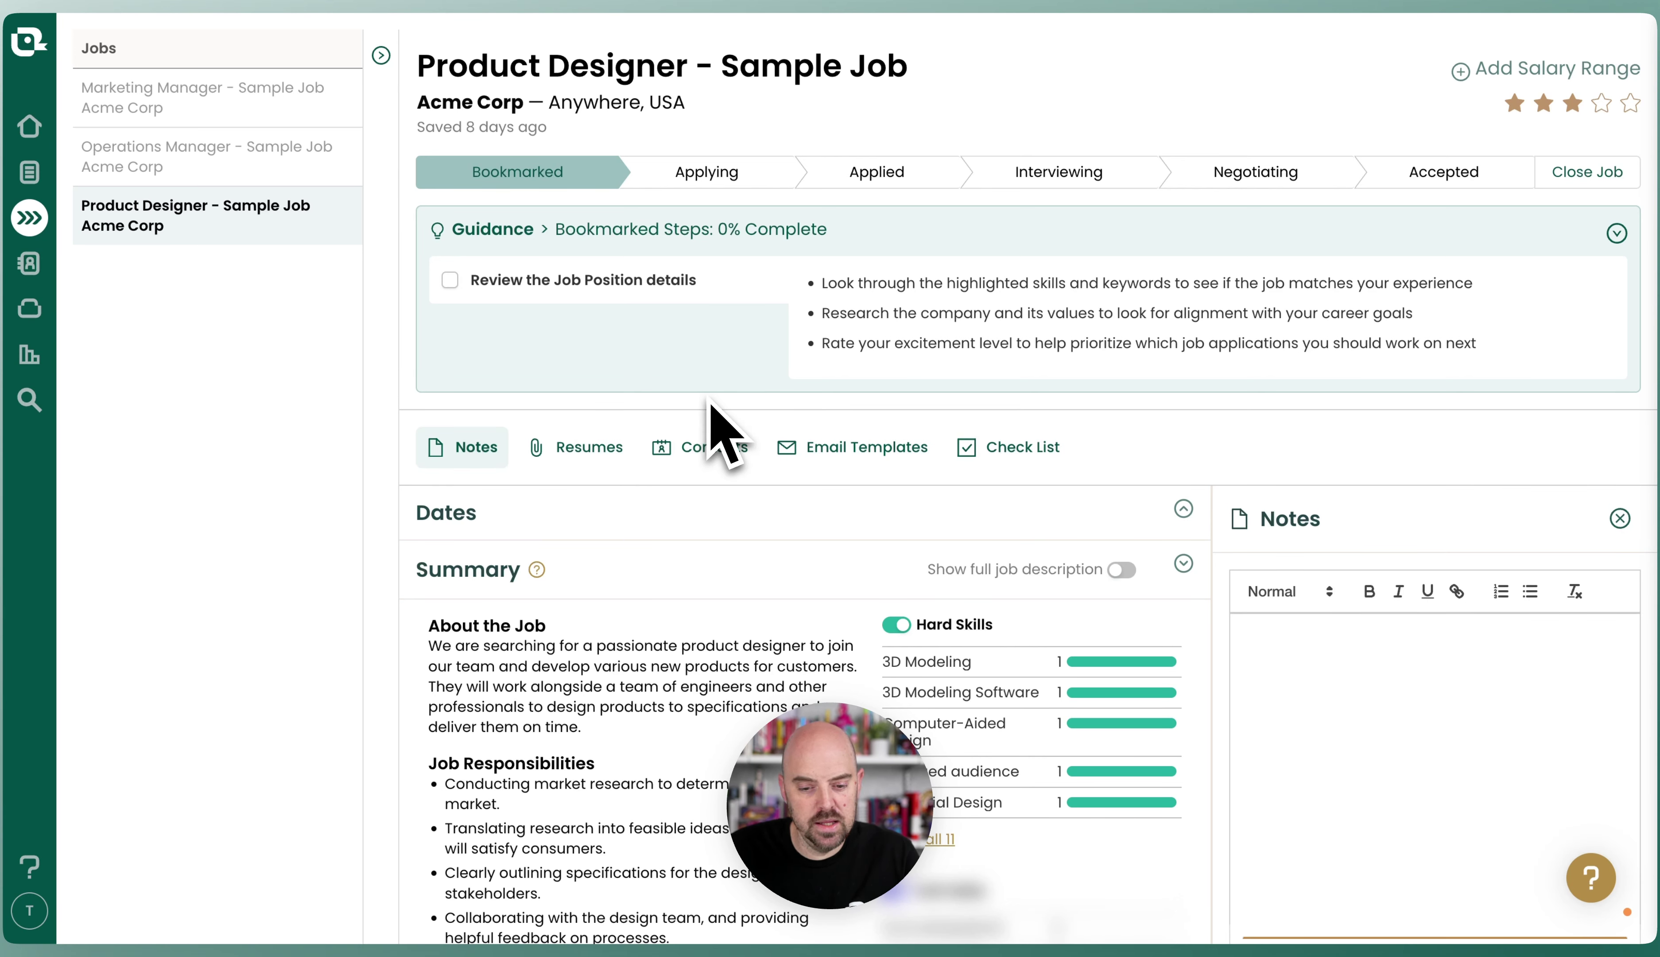
Look through the Product Designer job's summary, requirements and hard skills, and close the empty notes.
{"action": "scroll", "coordinate": [678, 520], "scroll_direction": "down", "scroll_amount": 1}
{"action": "scroll", "coordinate": [634, 610], "scroll_direction": "up", "scroll_amount": 1}
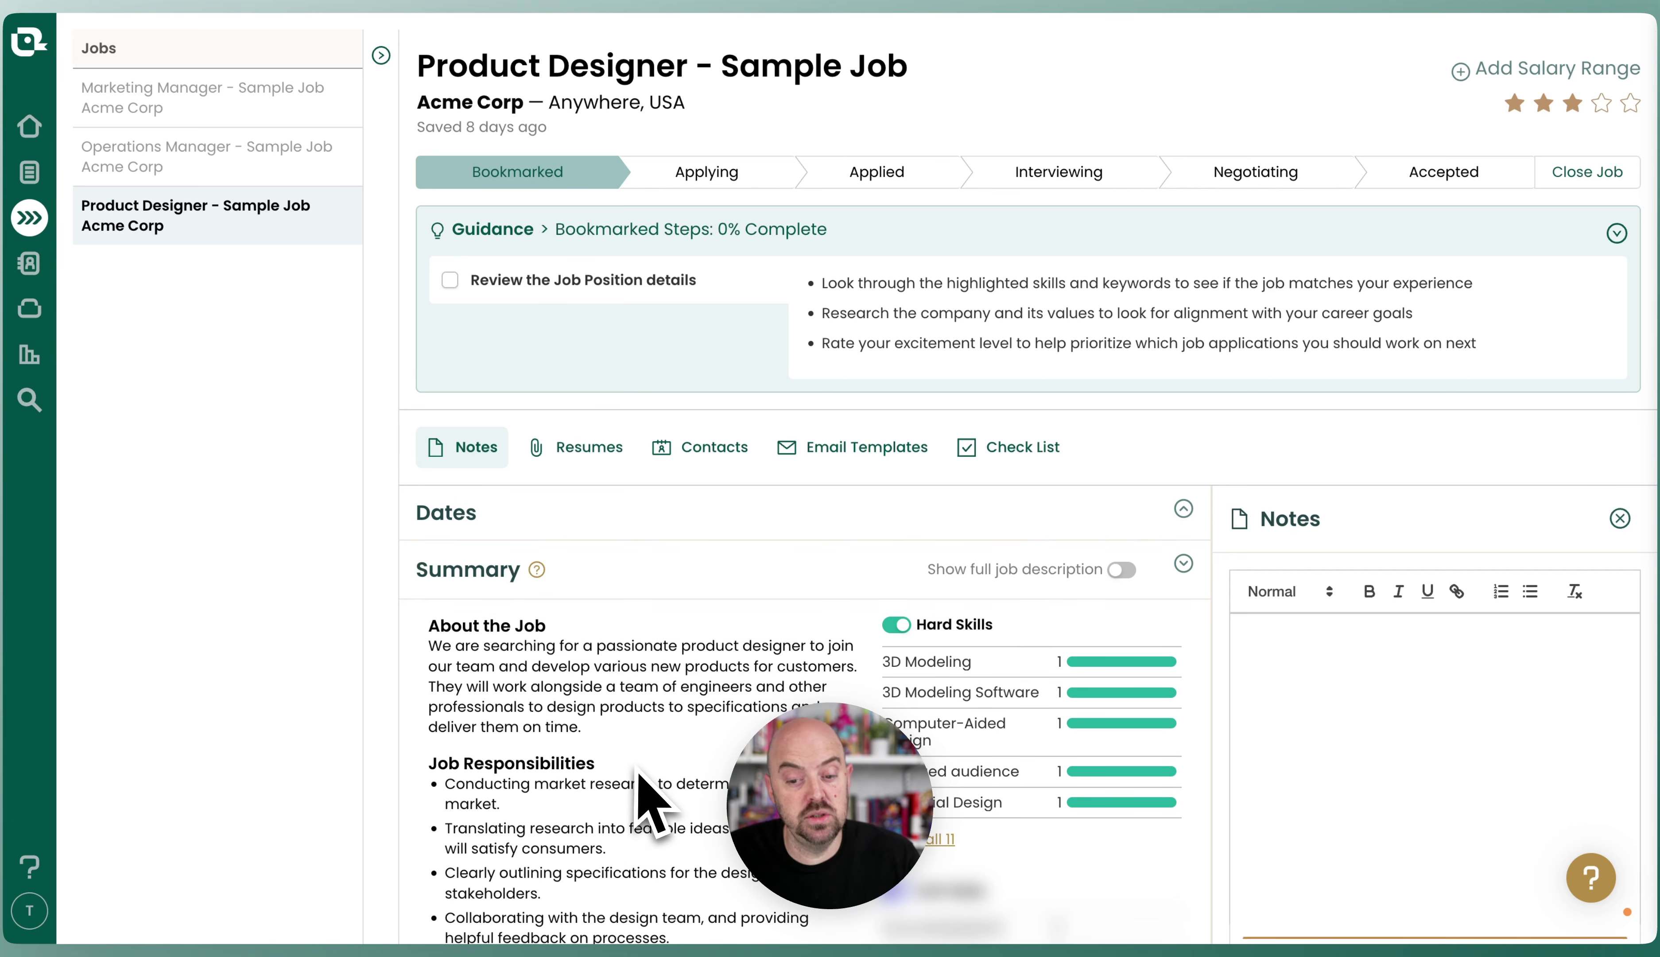
{"action": "scroll", "coordinate": [658, 782], "scroll_direction": "down", "scroll_amount": 1}
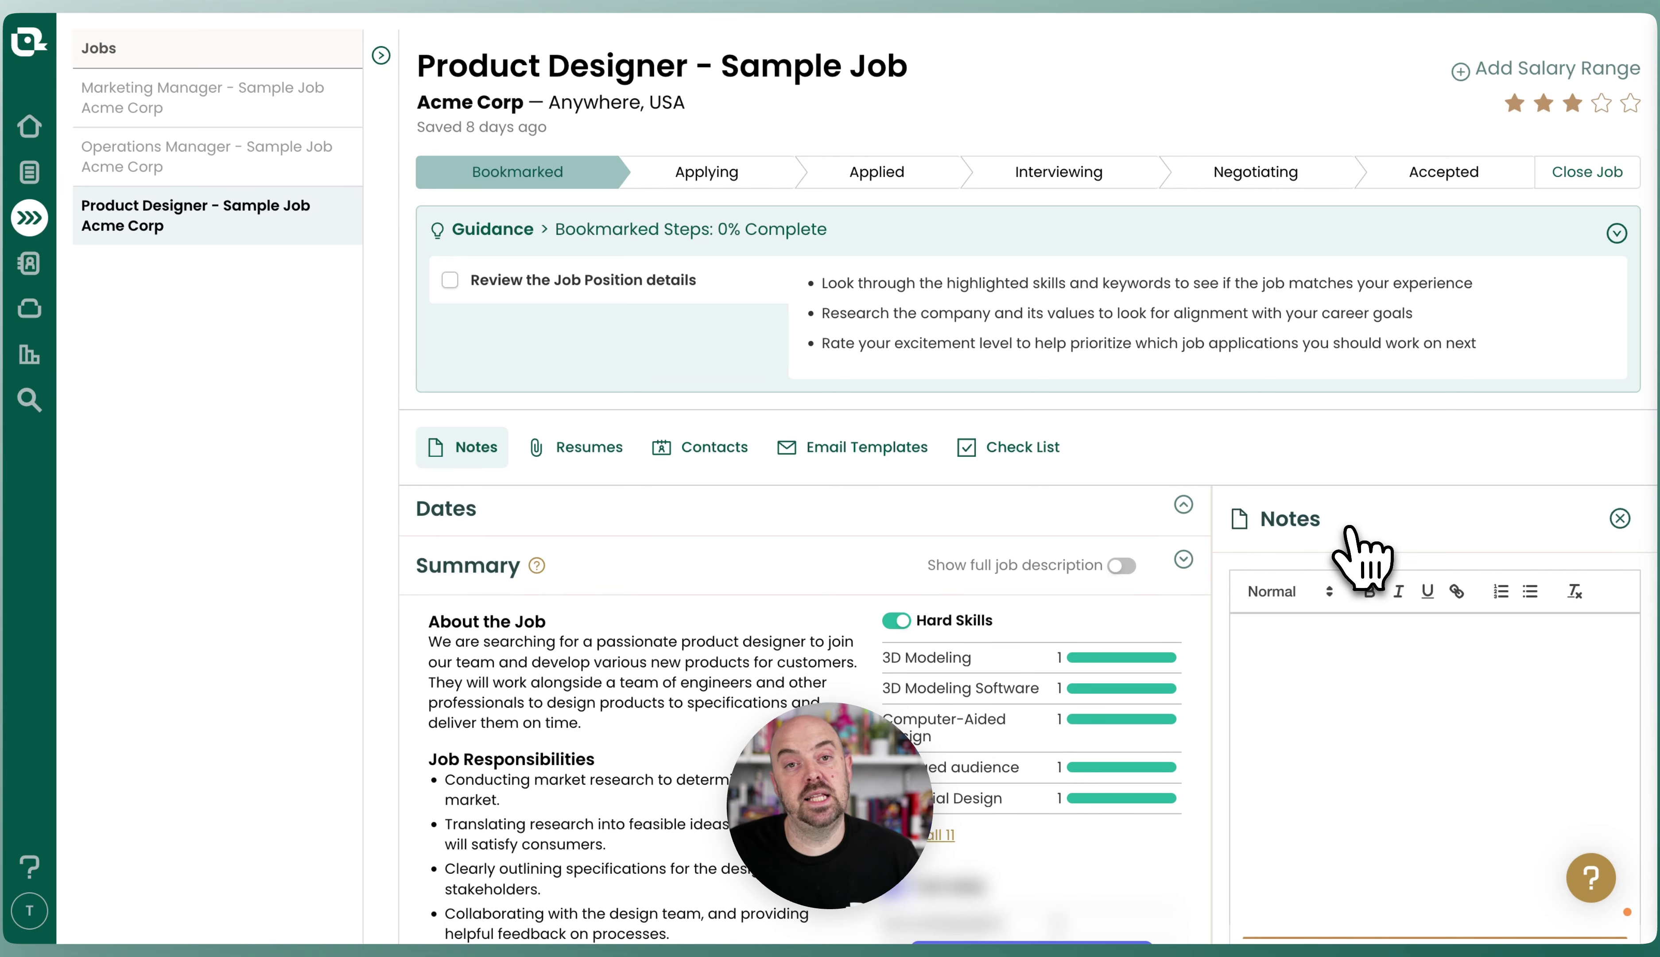
{"action": "left_click", "coordinate": [1621, 519]}
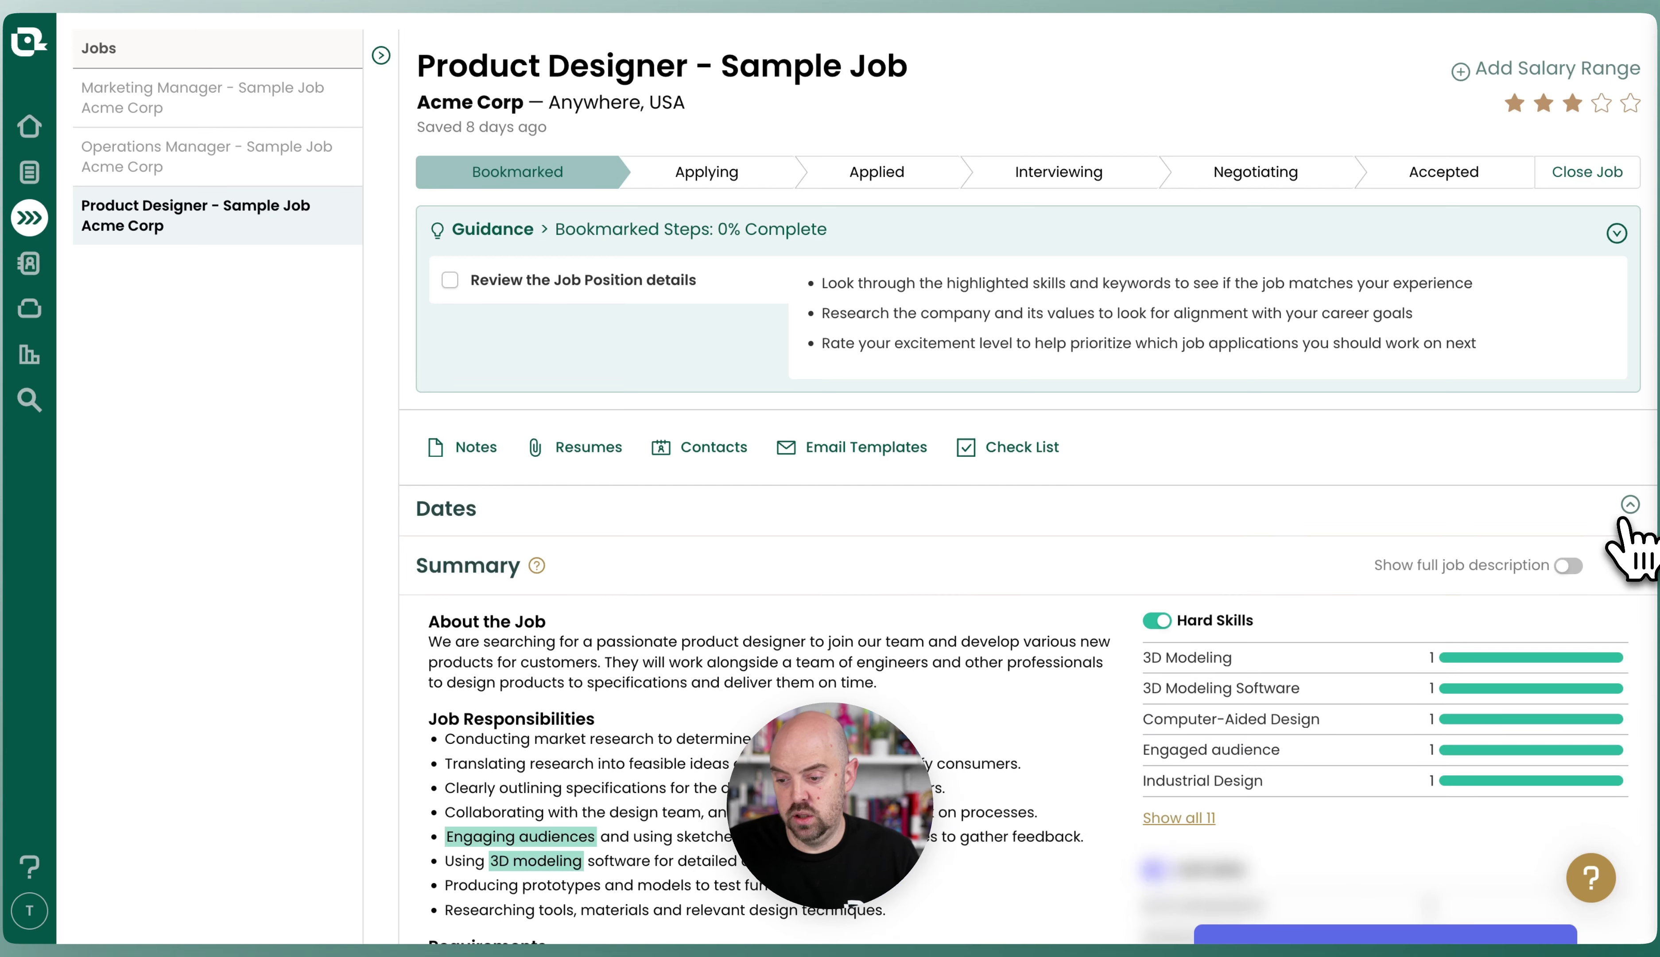
{"action": "scroll", "coordinate": [1120, 646], "scroll_direction": "down", "scroll_amount": 3}
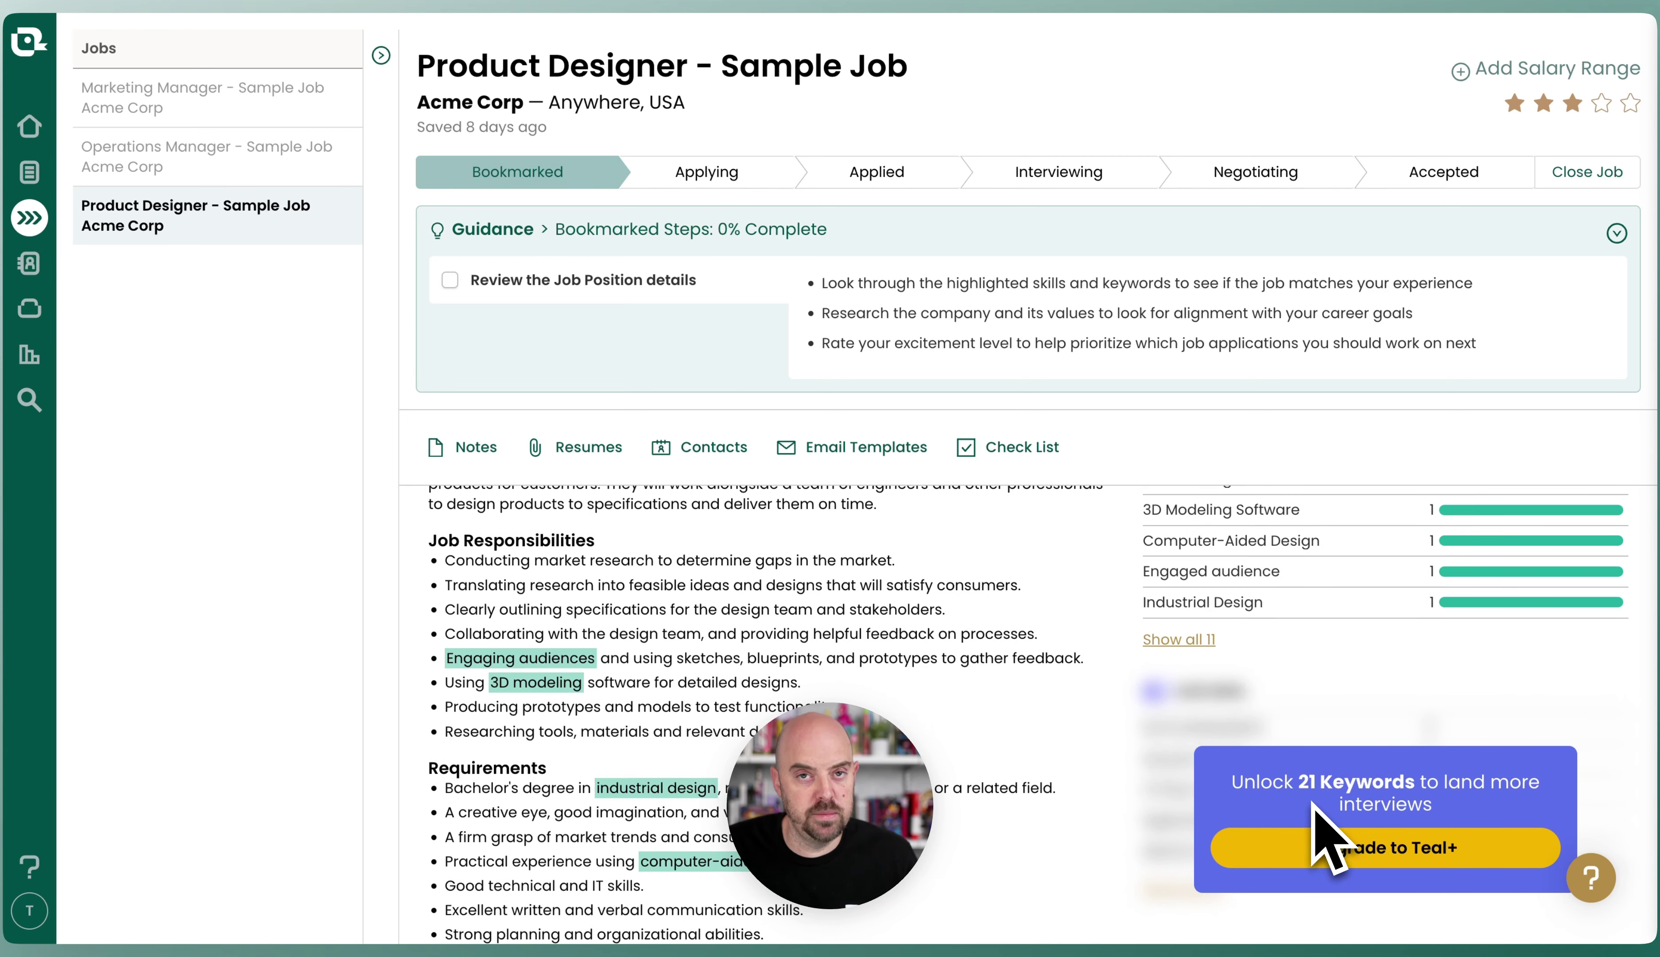
{"action": "scroll", "coordinate": [1314, 800], "scroll_direction": "up", "scroll_amount": 3}
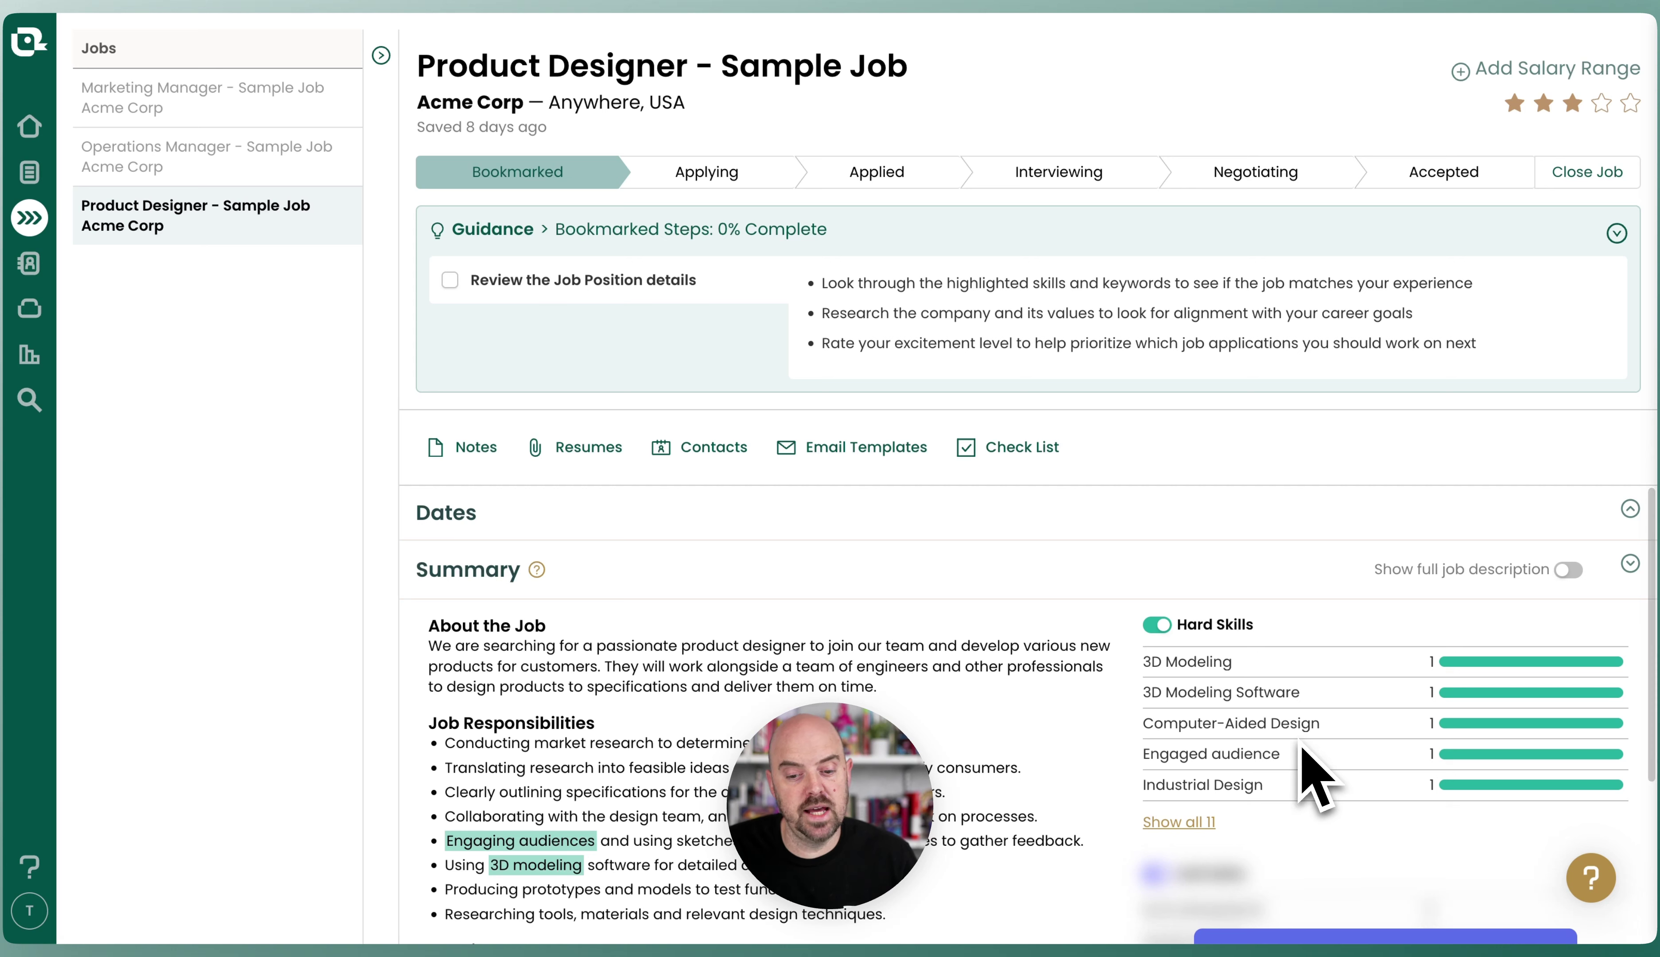